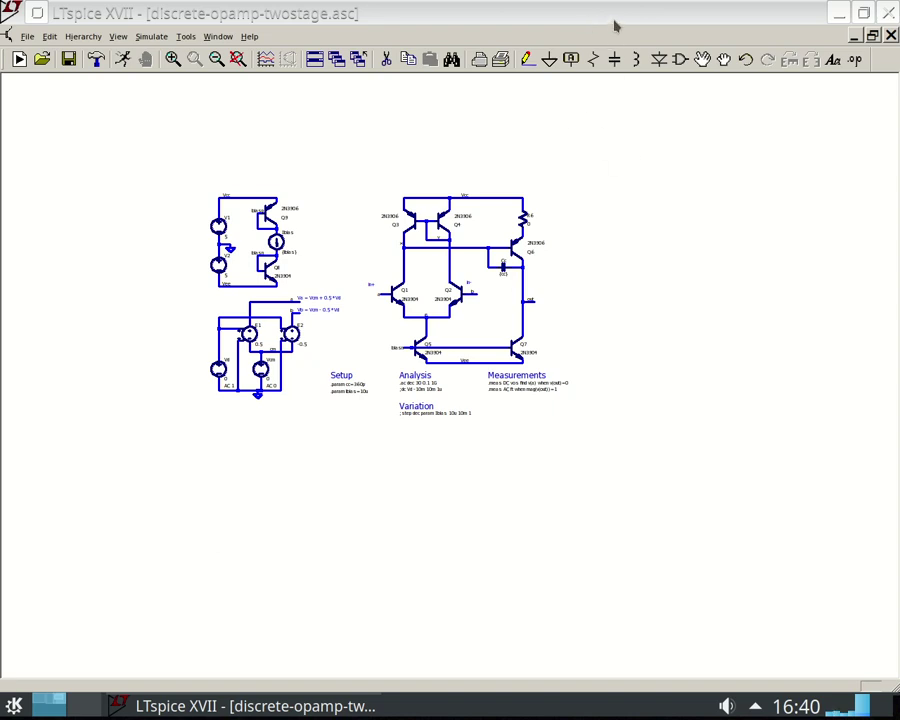
# Step: Save the two-stage op-amp schematic and fit the whole circuit in the window
pyautogui.click(614, 24)
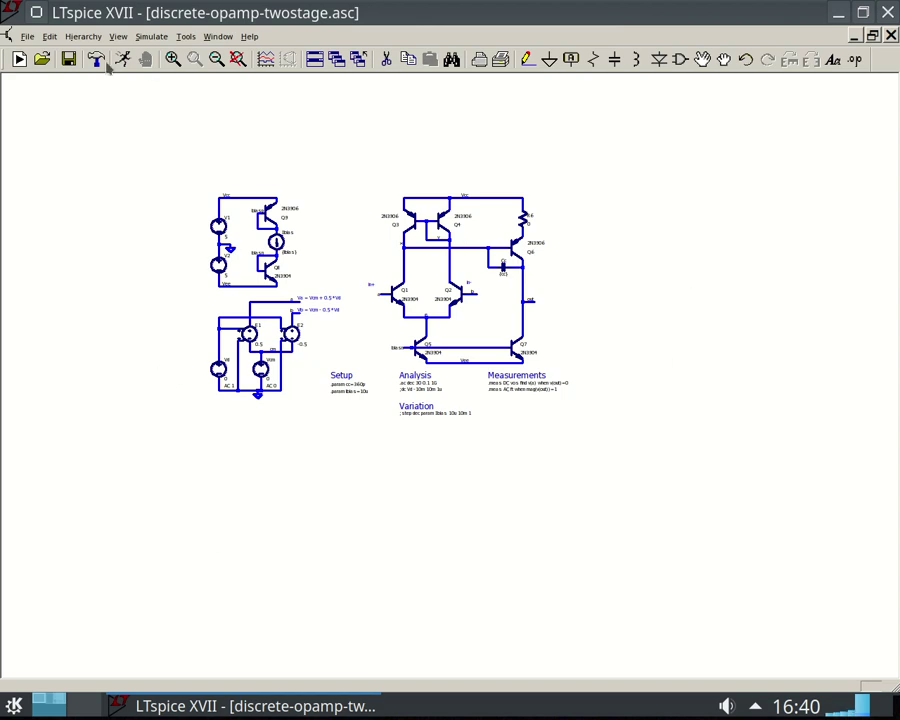
pyautogui.click(68, 59)
pyautogui.press('space')
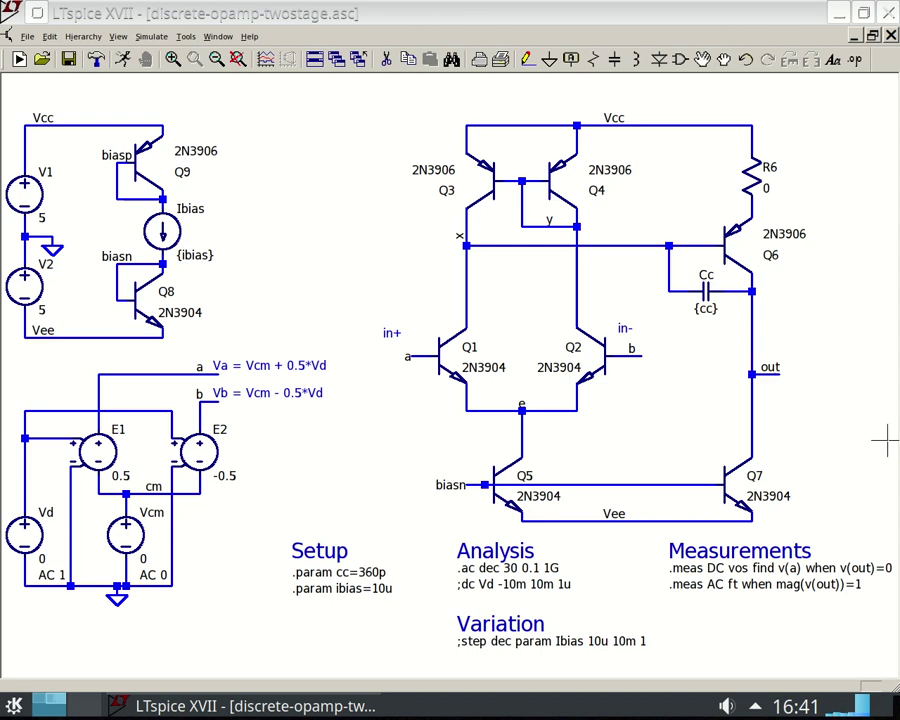
# Step: Open the Analysis directive's full text for editing and comment out its .ac line with a semicolon
pyautogui.click(510, 563)
pyautogui.rightClick(510, 563)
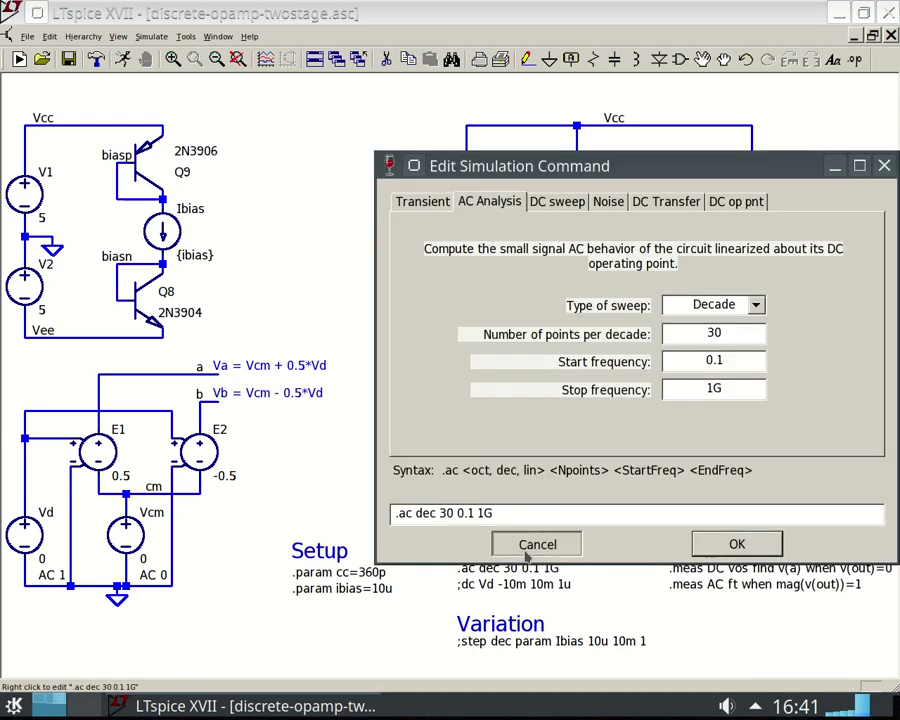
pyautogui.press('Escape')
pyautogui.click(367, 358)
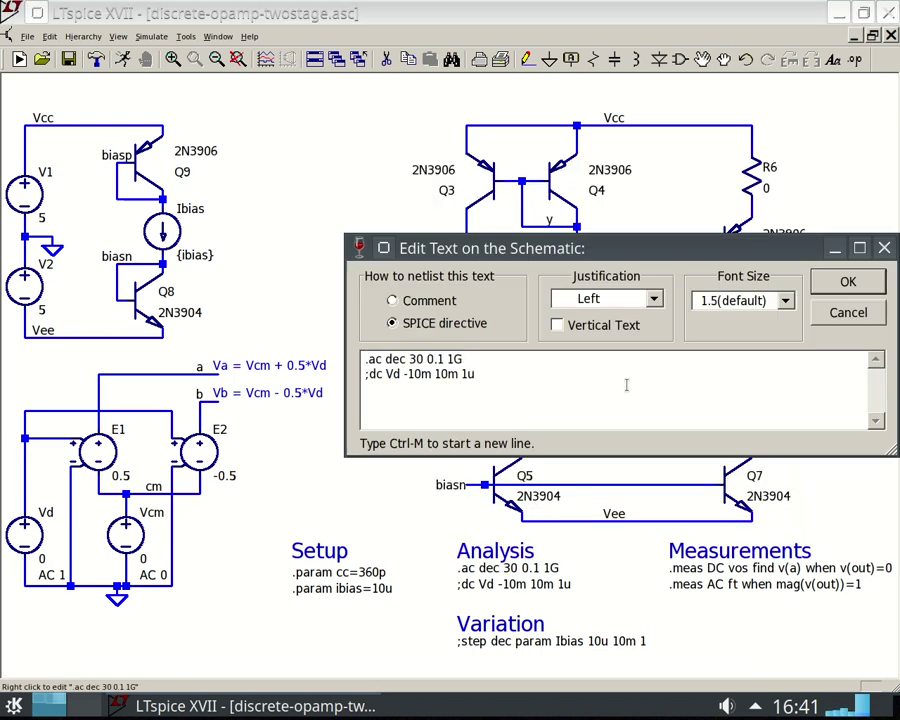
pyautogui.write(';')
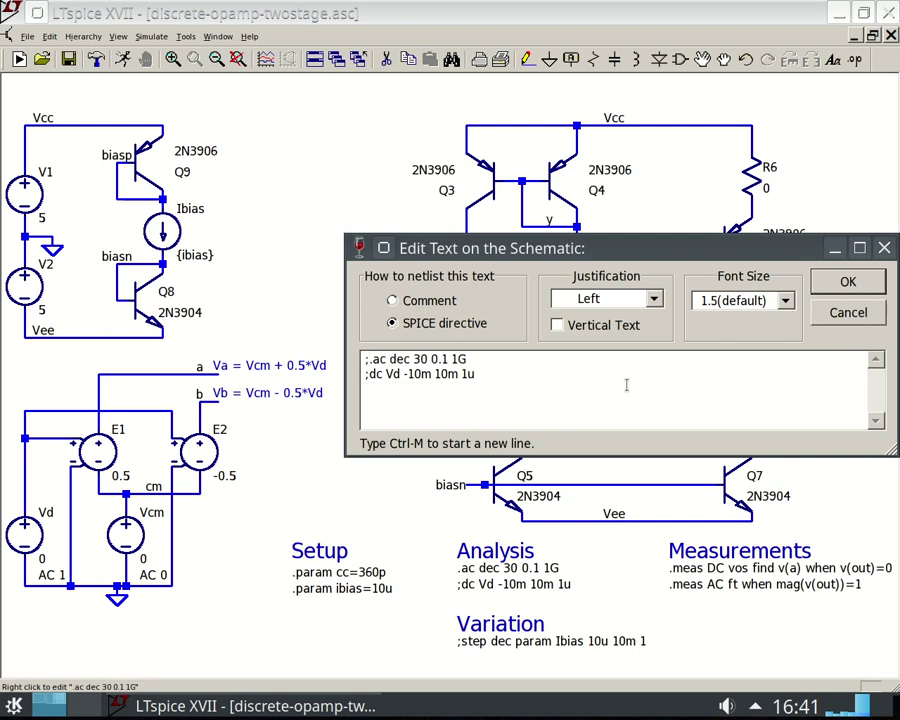
pyautogui.press('Delete')
pyautogui.press('Left')
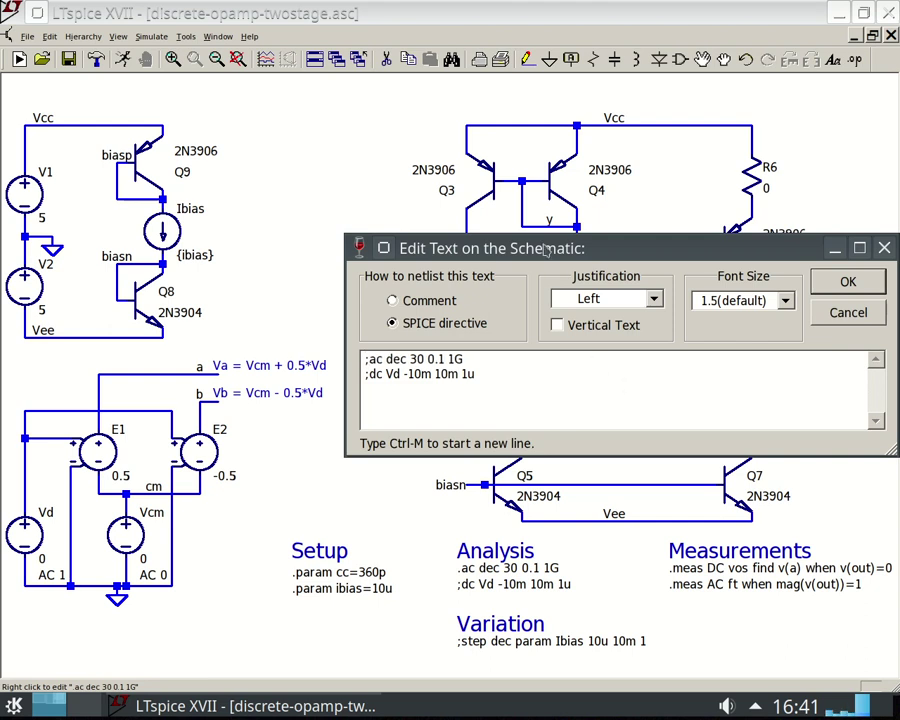
pyautogui.moveTo(636, 248); pyautogui.dragTo(611, 248)
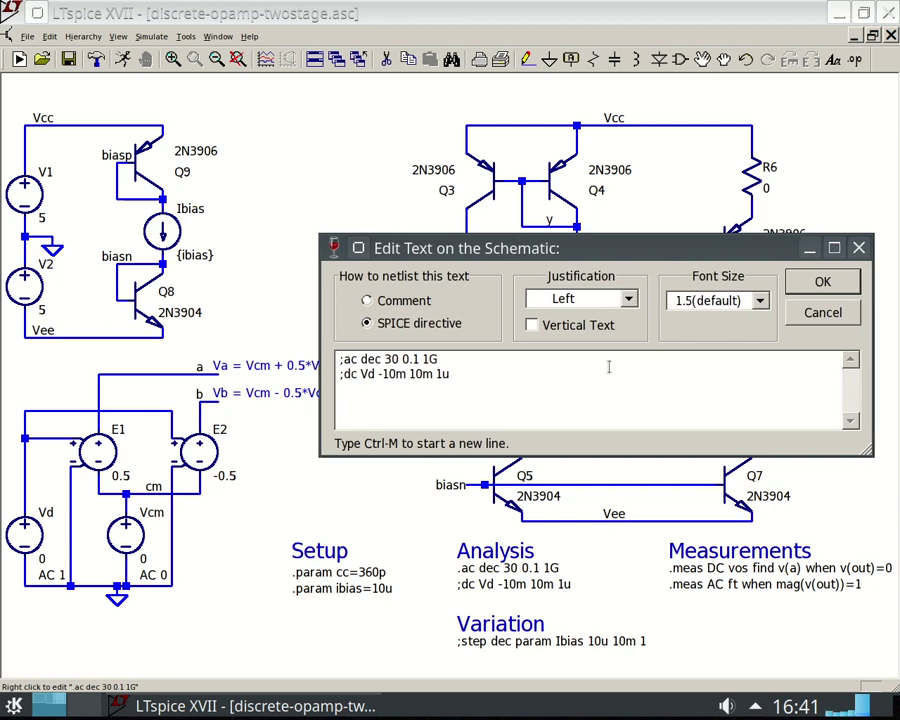
pyautogui.hotkey('ctrl', 'm')
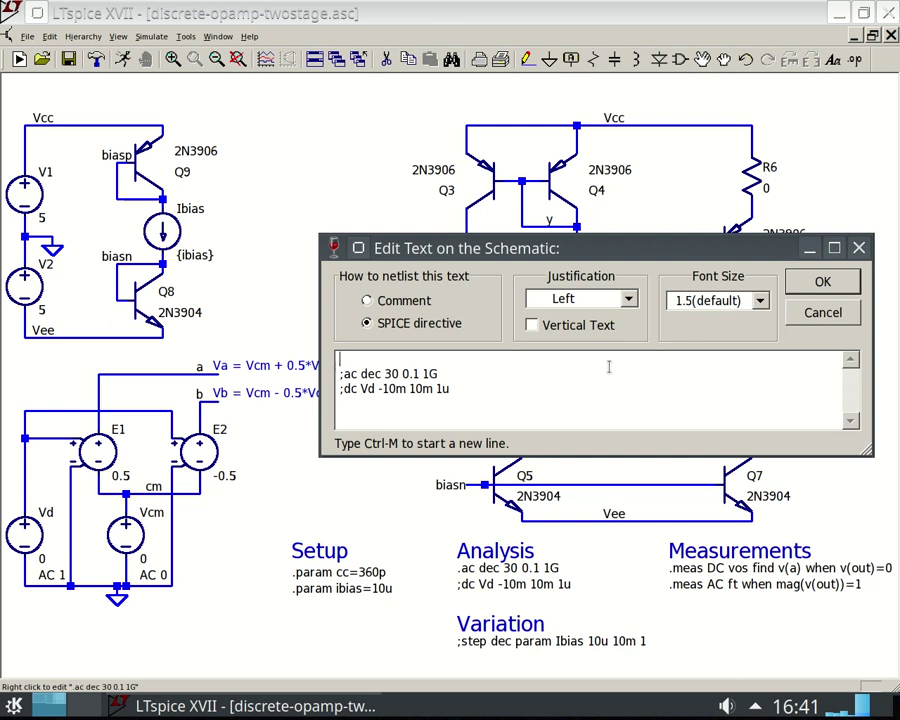
pyautogui.write('.')
pyautogui.write('op')
pyautogui.moveTo(342, 366); pyautogui.dragTo(334, 375)
pyautogui.press('Delete')
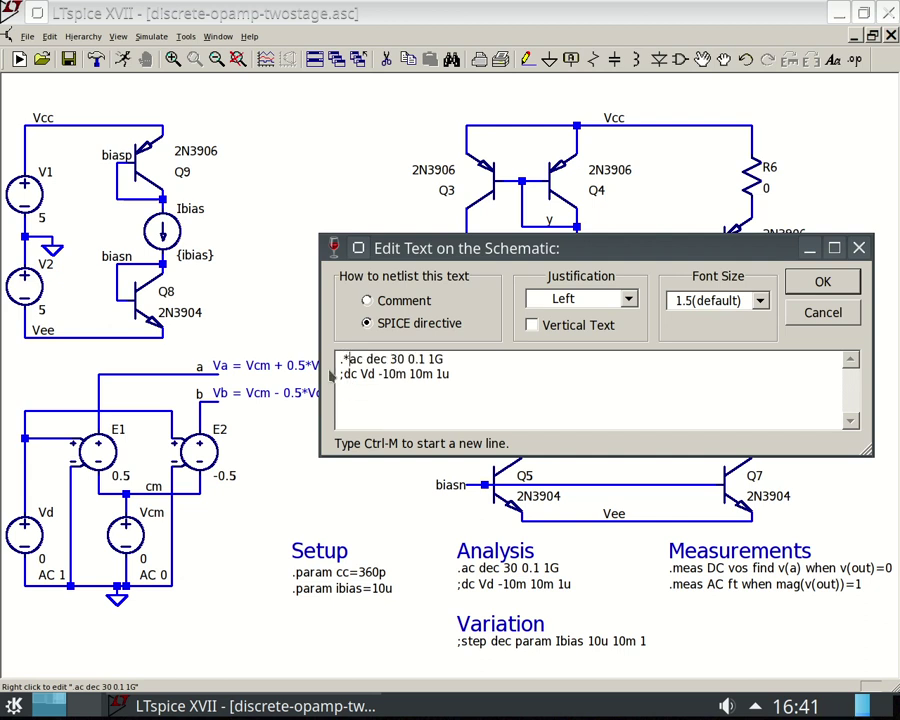
pyautogui.press('BackSpace')
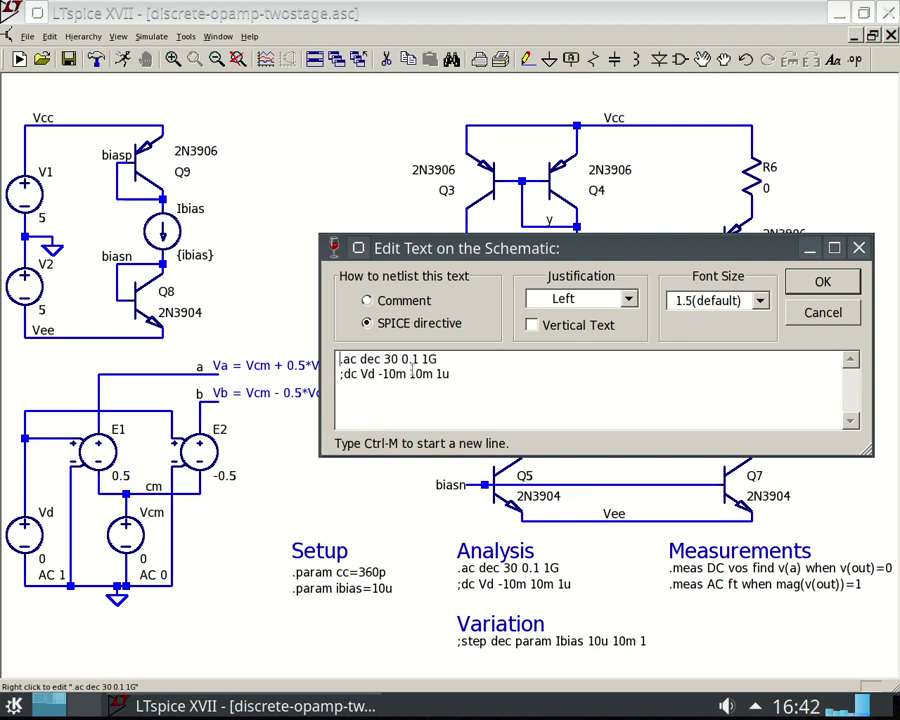
# Step: Turn the first directive line into the comment ";ac dec 30 0.1 1G", add an .op line above it and apply the text
pyautogui.write(';')
pyautogui.press('Down')
pyautogui.press('Up')
pyautogui.press('Delete')
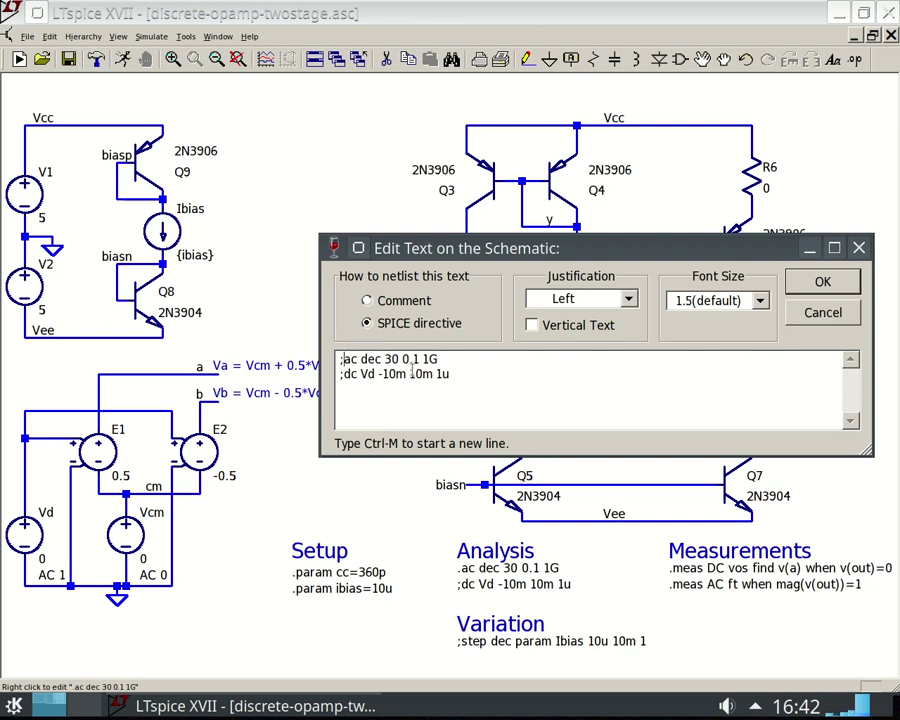
pyautogui.hotkey('ctrl', 'm')
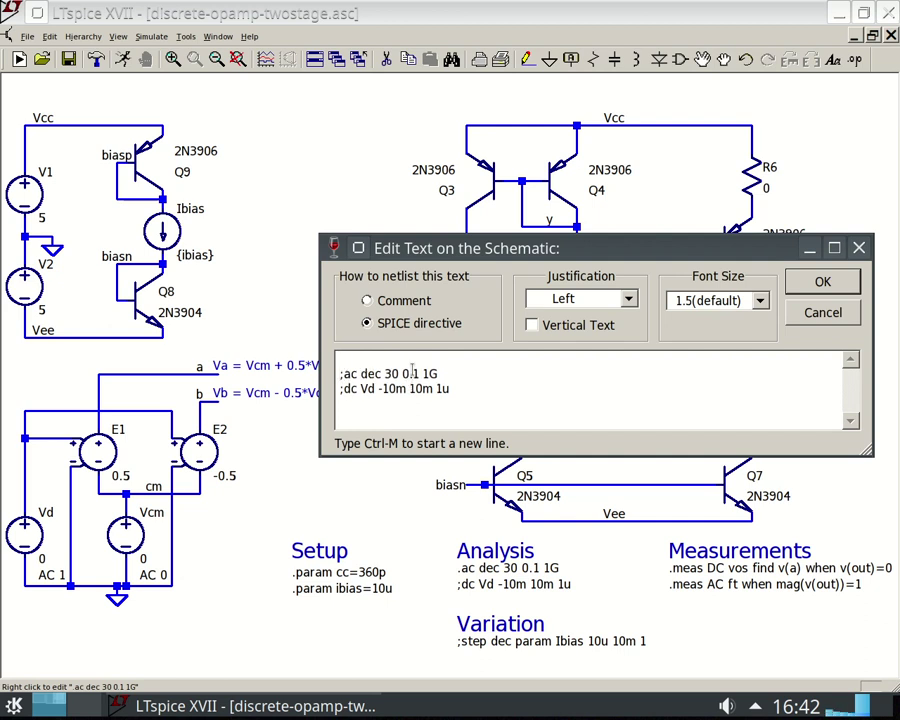
pyautogui.write('.op')
pyautogui.click(826, 283)
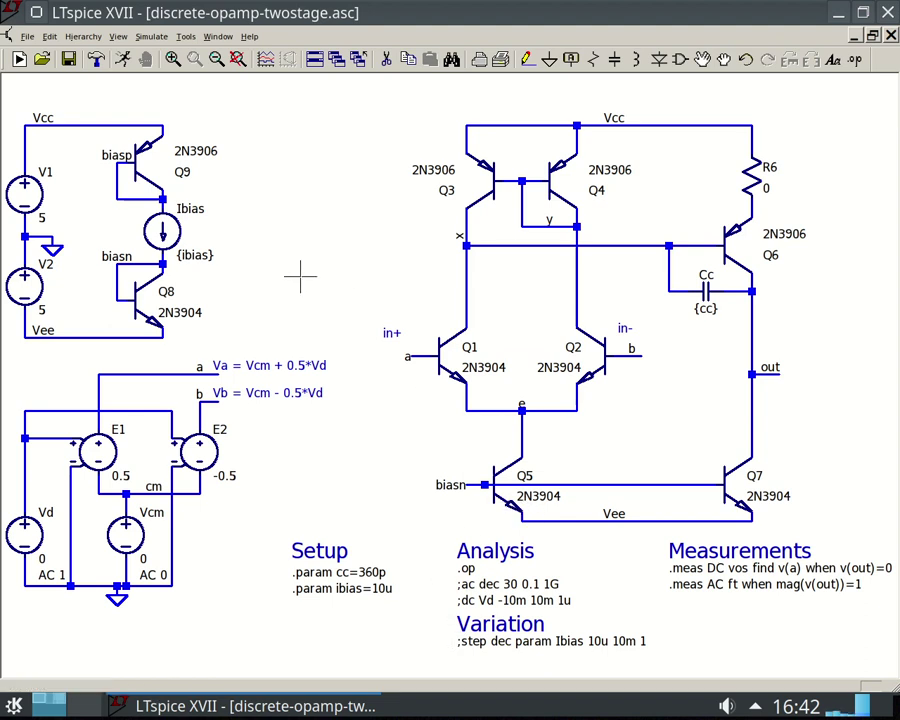
# Step: Examine the supply and bias branch with Ibias, Q8 and Q9, and the labelled nodes around Q1, Q2 and Q5
pyautogui.moveTo(245, 227); pyautogui.dragTo(430, 290)
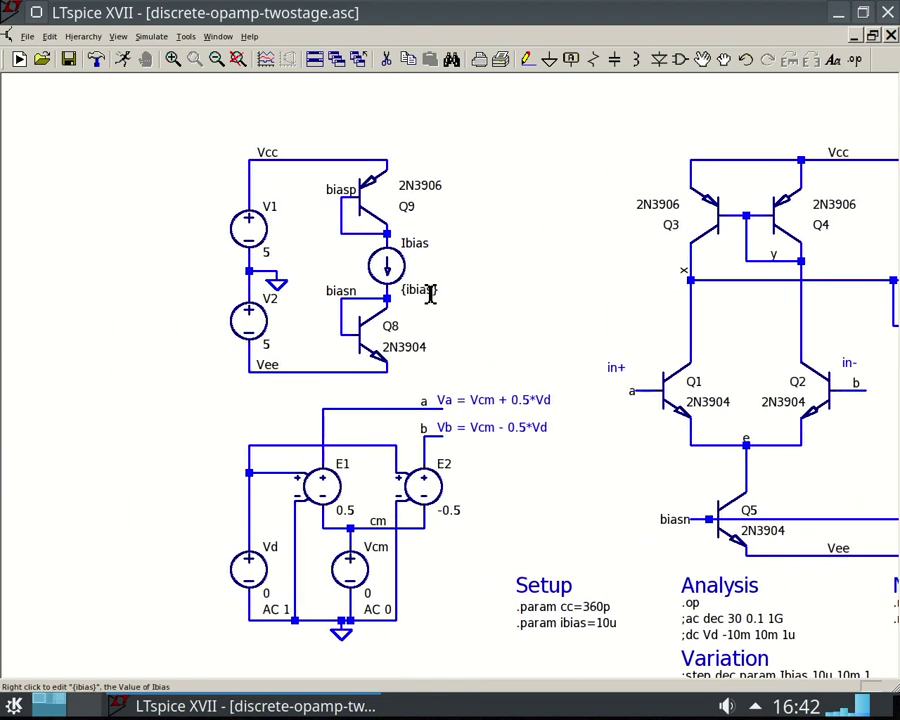
pyautogui.scroll(2, 430, 290)
pyautogui.moveTo(486, 266); pyautogui.dragTo(629, 376)
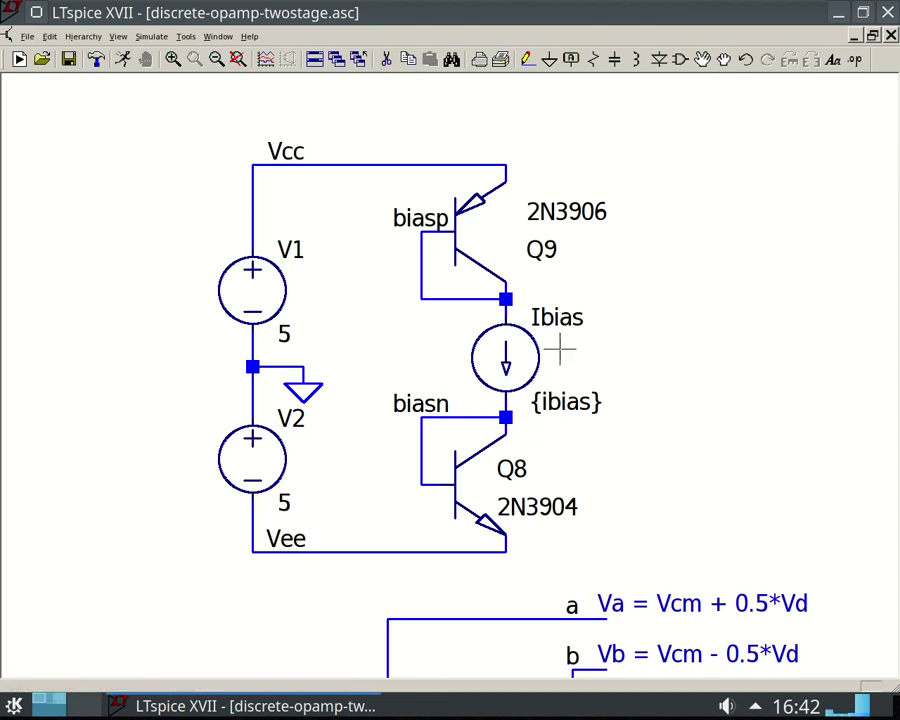
pyautogui.moveTo(690, 366); pyautogui.dragTo(275, 288)
pyautogui.moveTo(482, 269); pyautogui.dragTo(398, 121)
pyautogui.moveTo(508, 369); pyautogui.dragTo(323, 276)
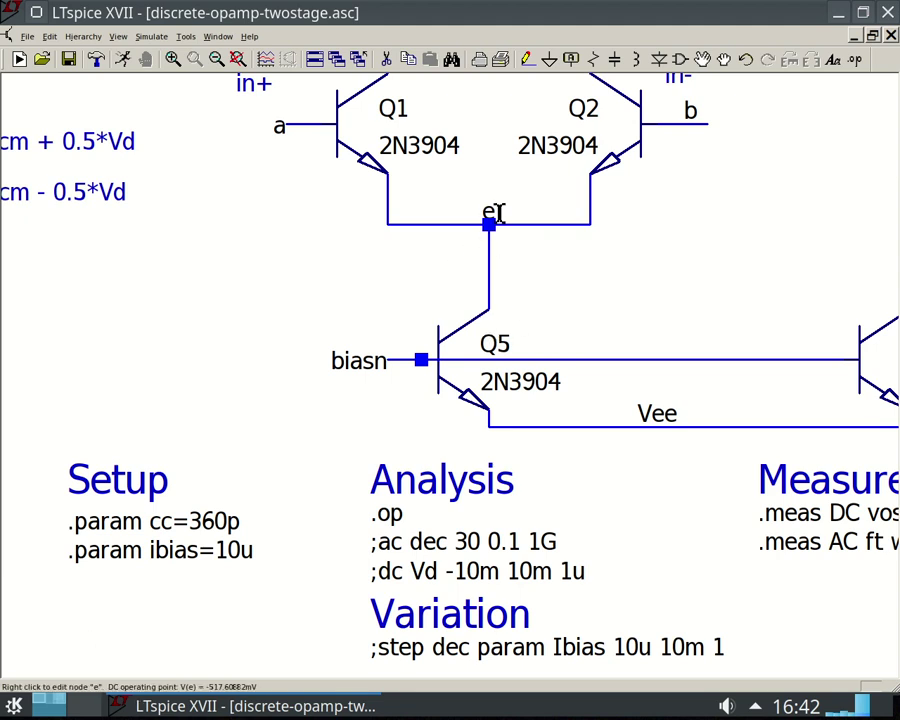
pyautogui.moveTo(299, 199); pyautogui.dragTo(94, 90)
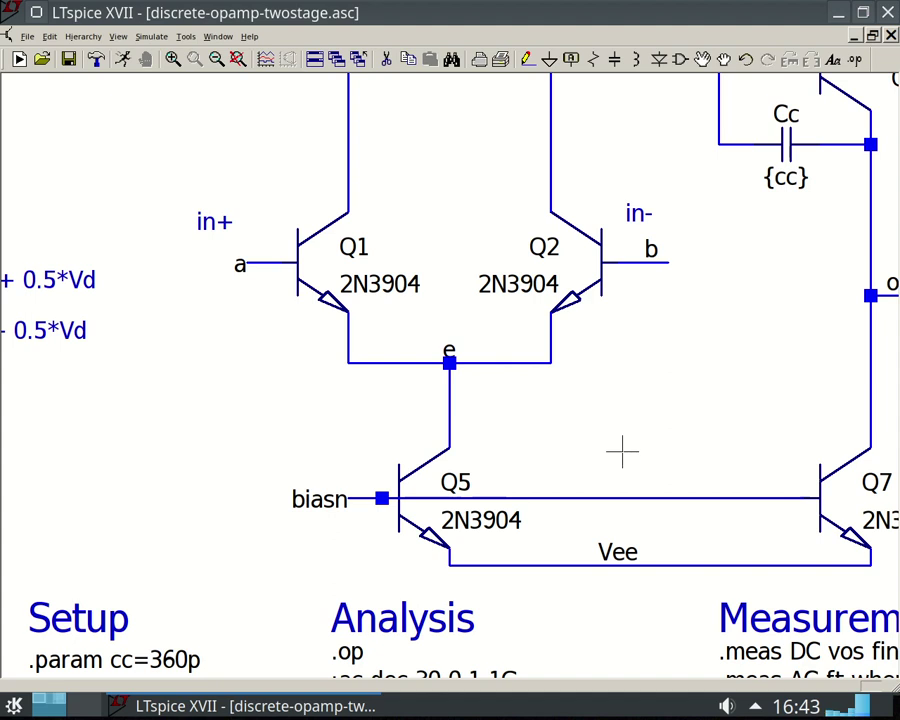
# Step: Inspect the parameter expression used as the value of the Ibias current source, keeping it as {ibias}
pyautogui.moveTo(437, 239); pyautogui.dragTo(759, 431)
pyautogui.moveTo(239, 321); pyautogui.dragTo(537, 436)
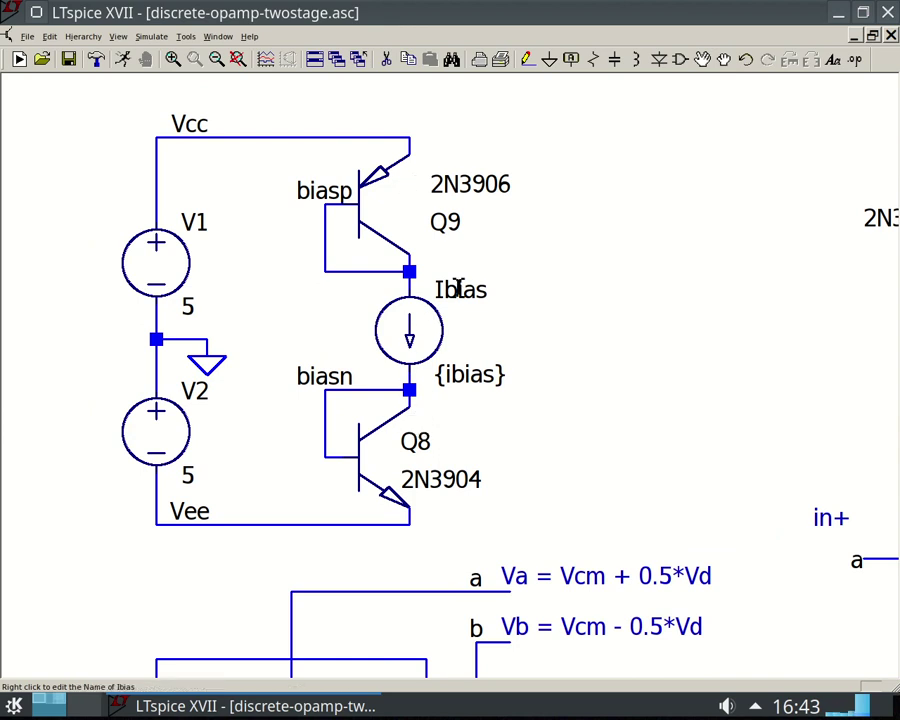
pyautogui.rightClick(481, 376)
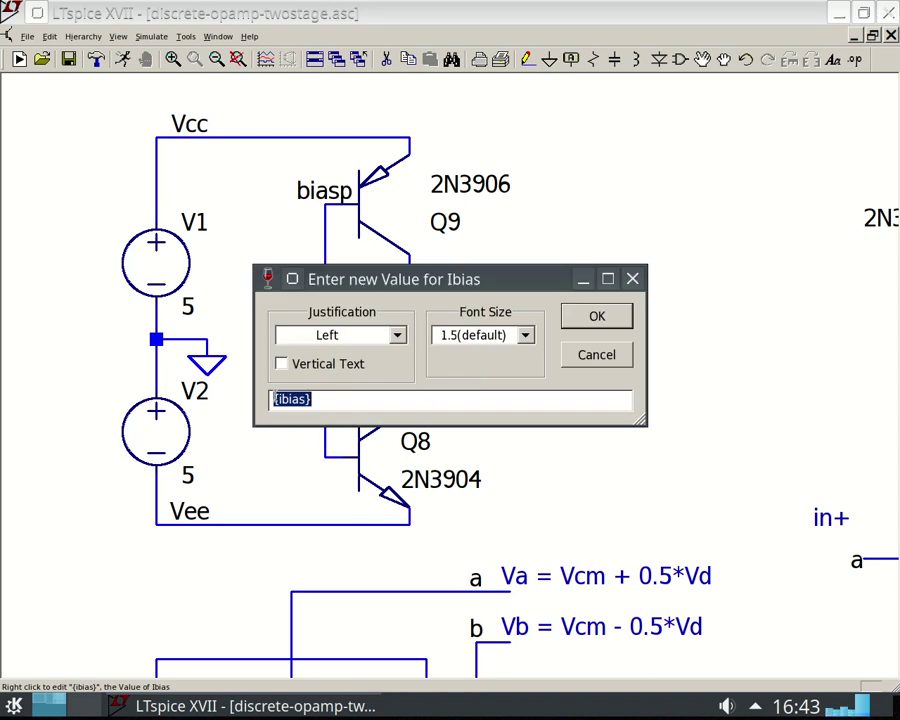
pyautogui.click(345, 398)
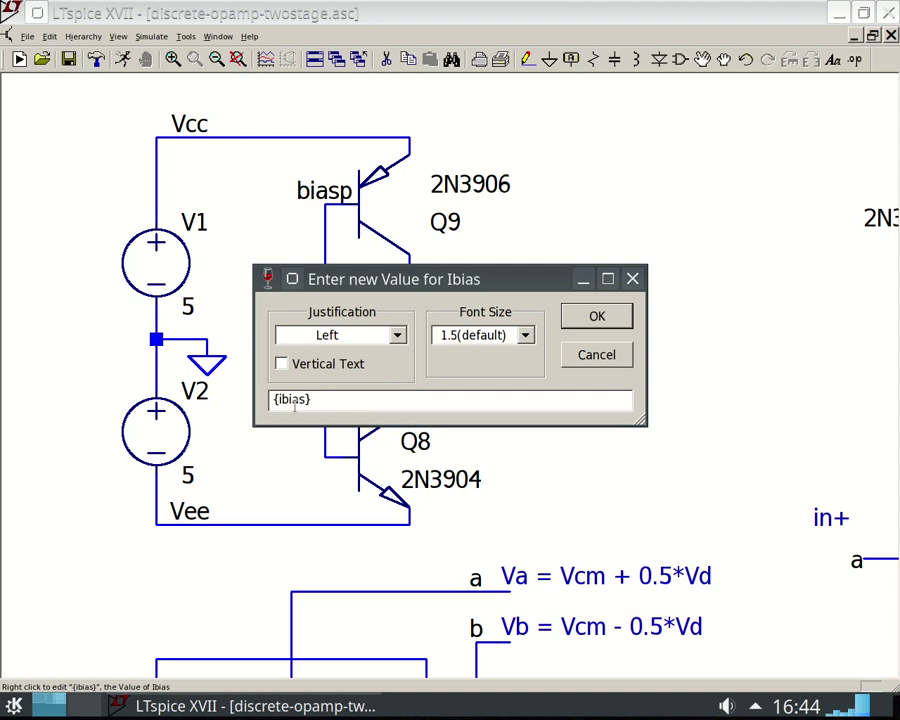
pyautogui.click(596, 317)
# Step: Examine the .param definitions under Setup, where the Cc capacitor uses {cc}, and the Analysis directives
pyautogui.moveTo(683, 460); pyautogui.dragTo(552, 366)
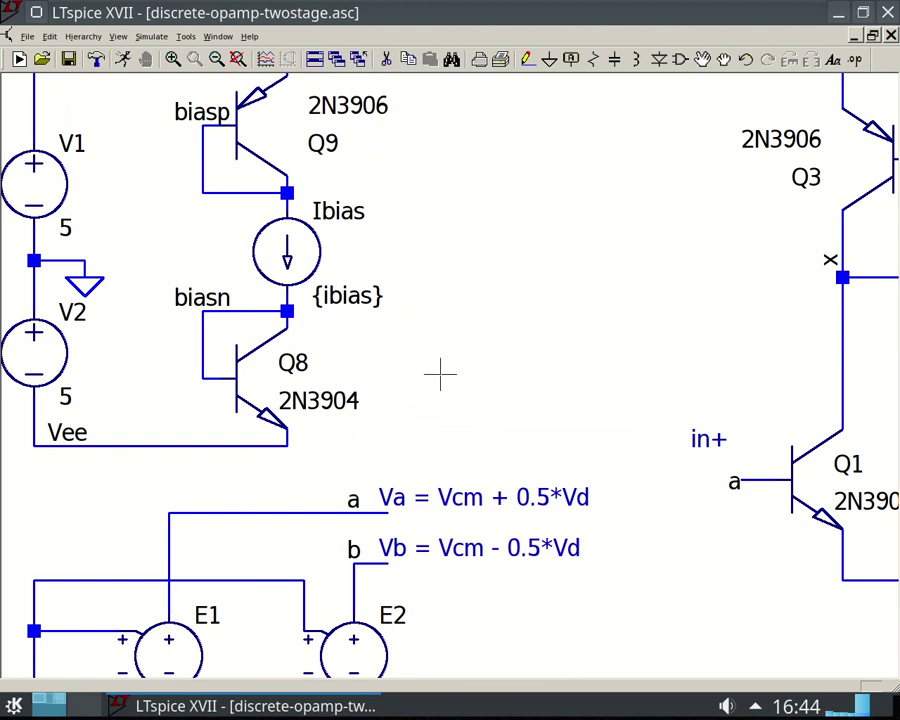
pyautogui.moveTo(532, 327); pyautogui.dragTo(249, 271)
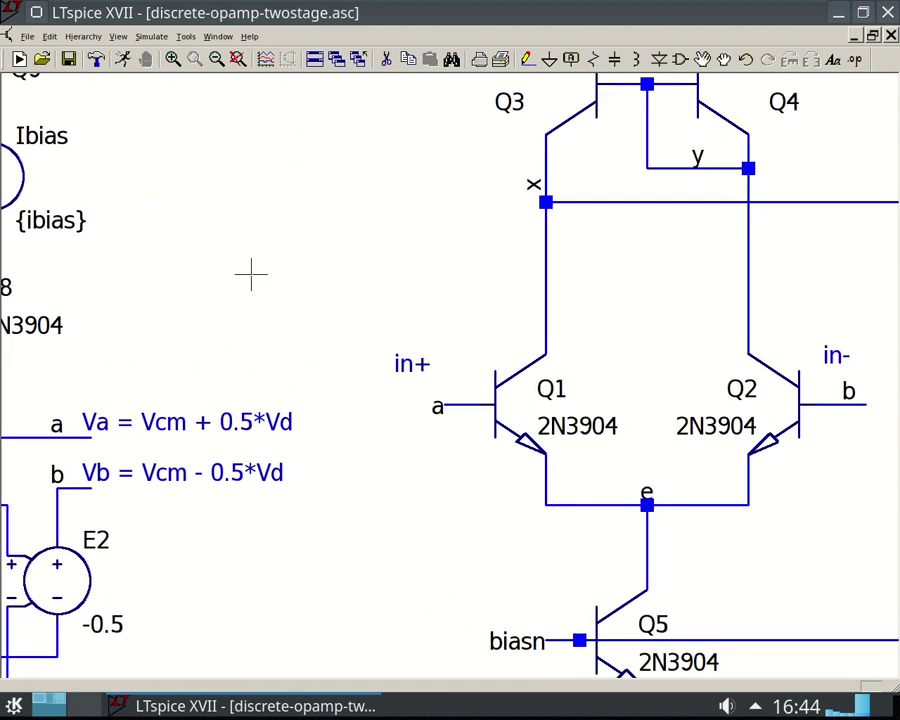
pyautogui.moveTo(714, 522); pyautogui.dragTo(572, 218)
pyautogui.moveTo(369, 391); pyautogui.dragTo(641, 266)
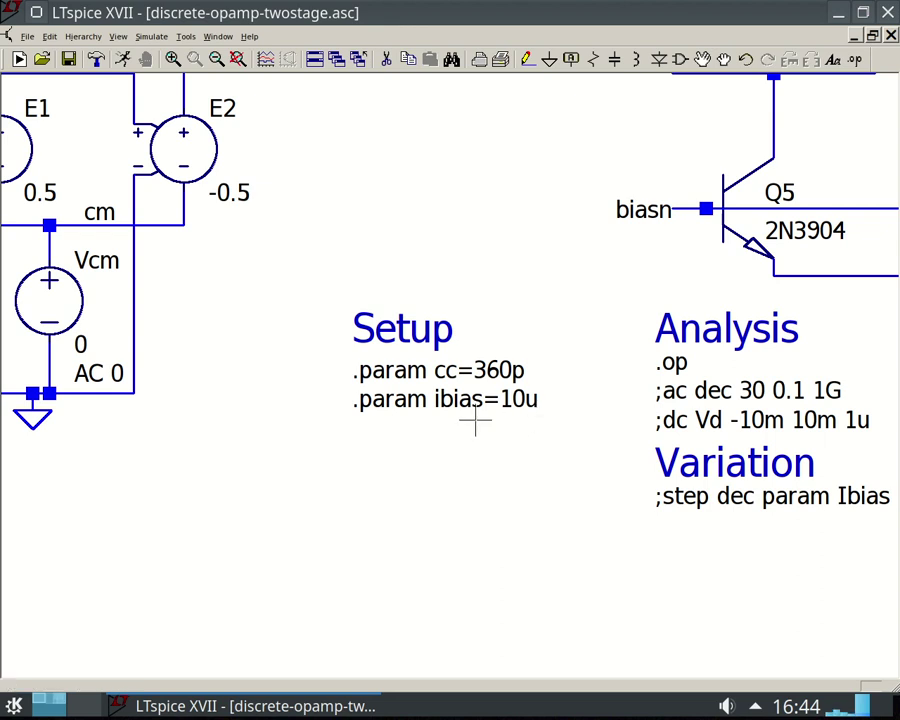
pyautogui.moveTo(652, 314); pyautogui.dragTo(382, 527)
pyautogui.moveTo(708, 313); pyautogui.dragTo(446, 522)
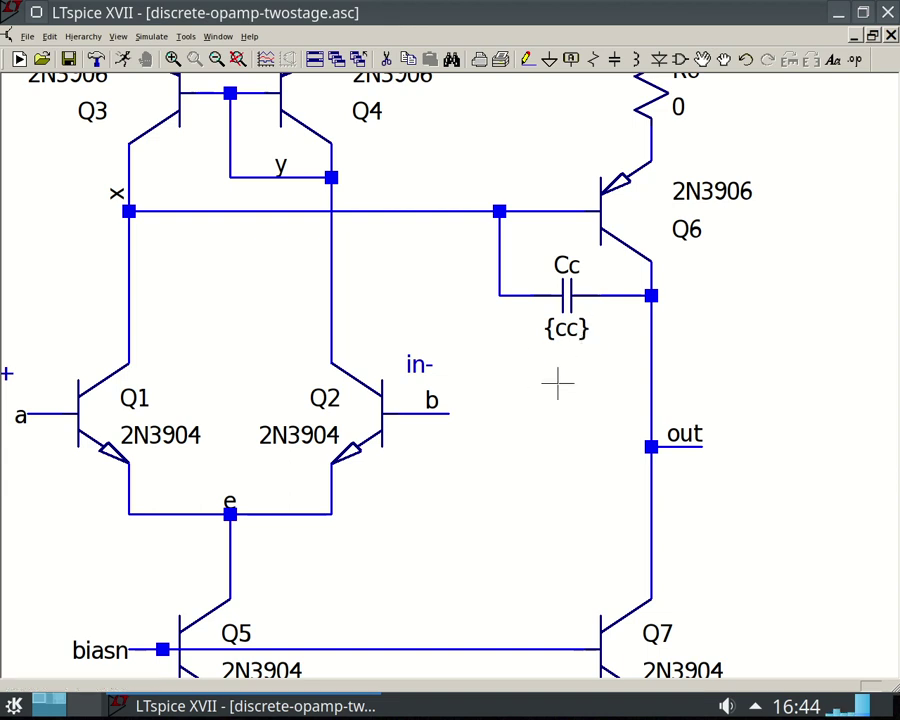
pyautogui.moveTo(511, 550); pyautogui.dragTo(589, 535)
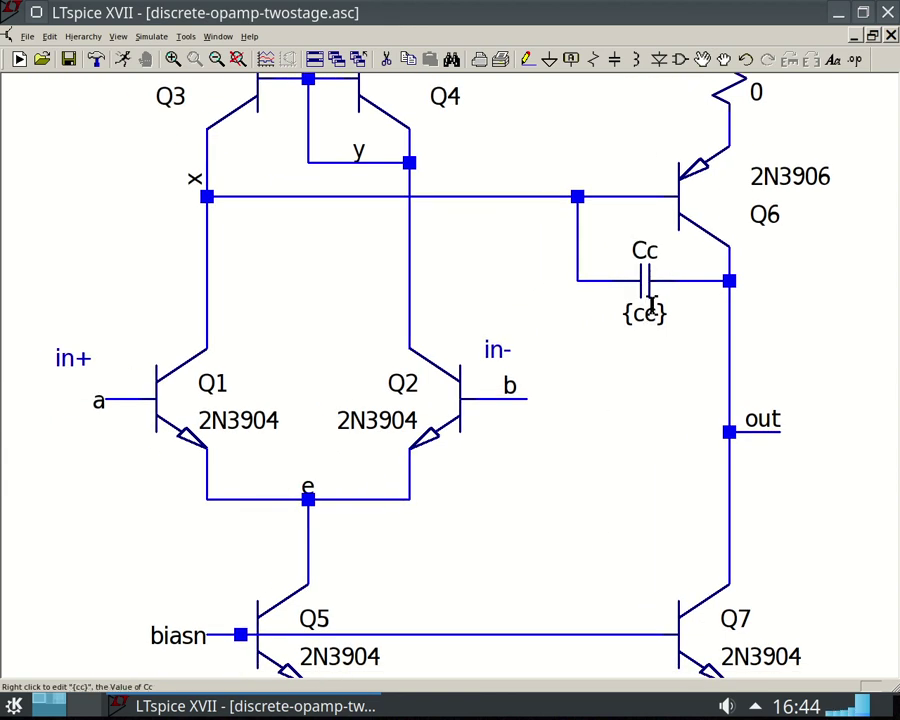
pyautogui.moveTo(573, 567); pyautogui.dragTo(762, 218)
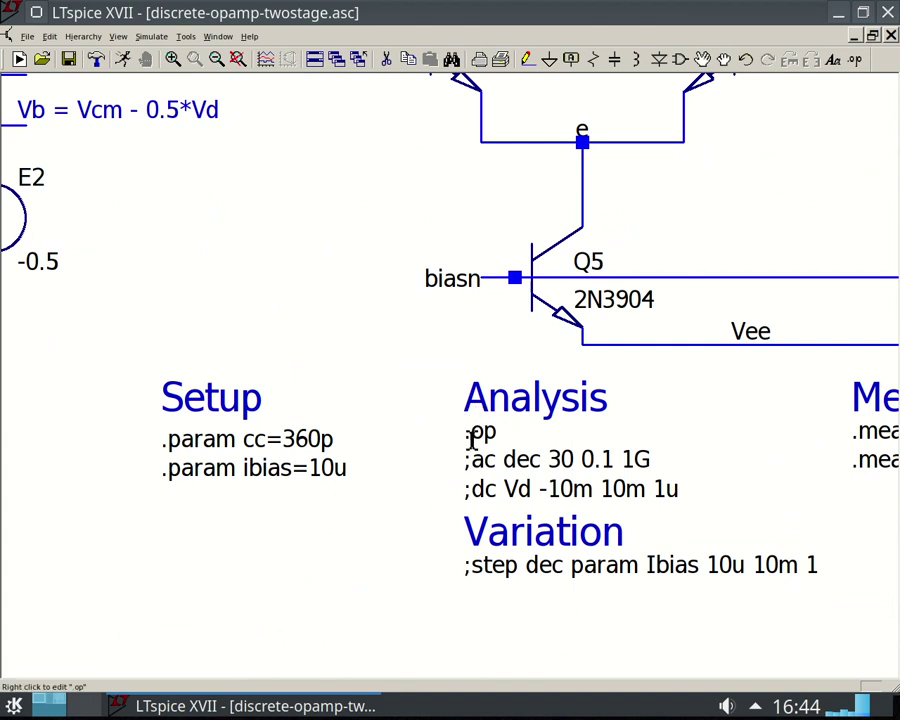
# Step: Run the operating-point simulation, review the listed node voltages and device currents, and close the results
pyautogui.hotkey('alt', 's')
pyautogui.press('r')
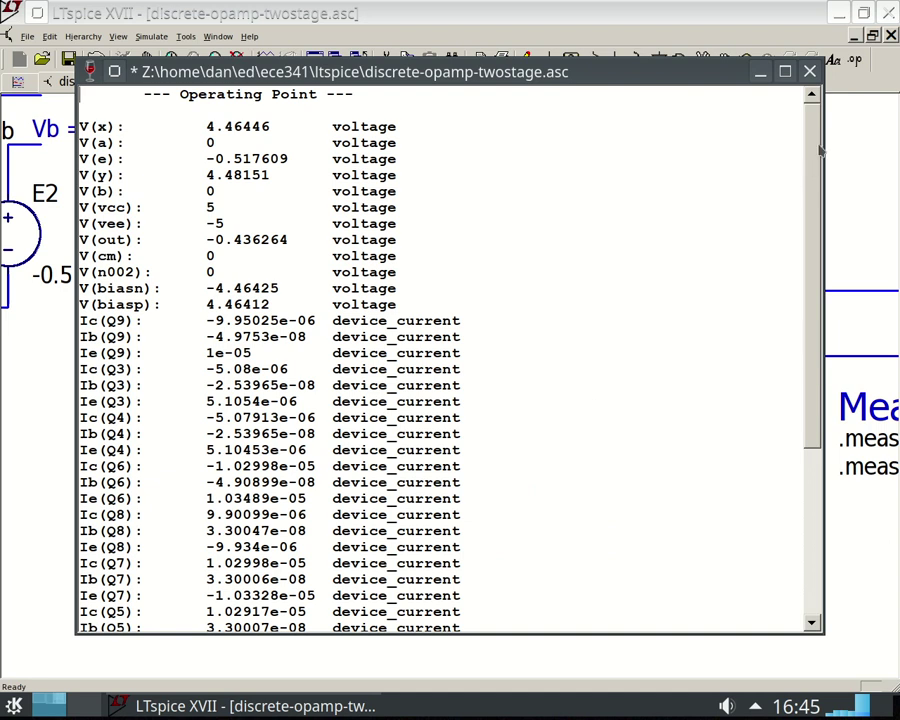
pyautogui.scroll(-5, 802, 385)
pyautogui.scroll(1, 806, 300)
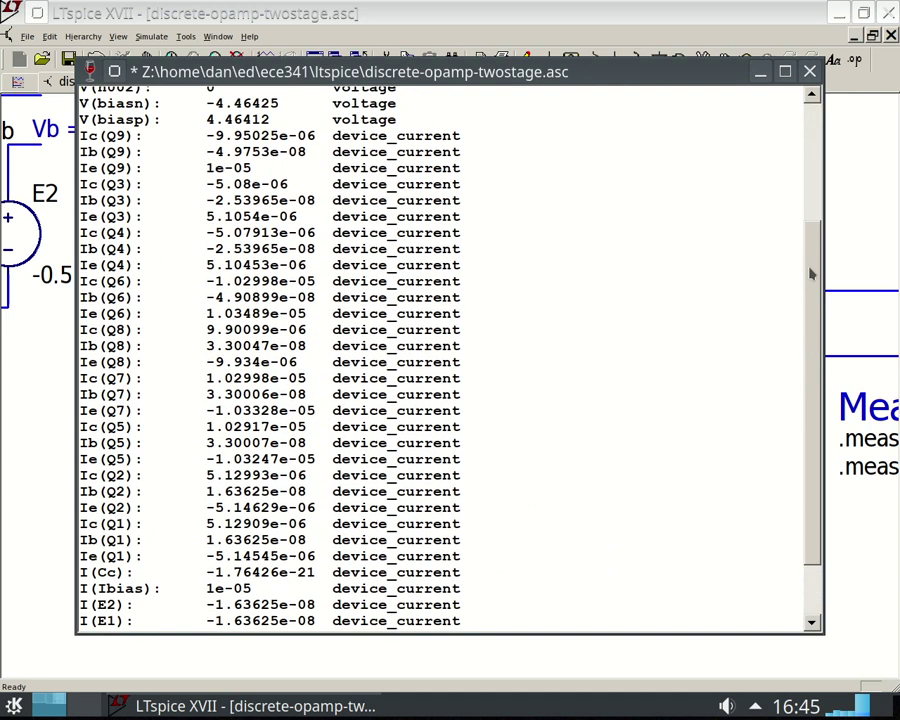
pyautogui.scroll(-1, 815, 330)
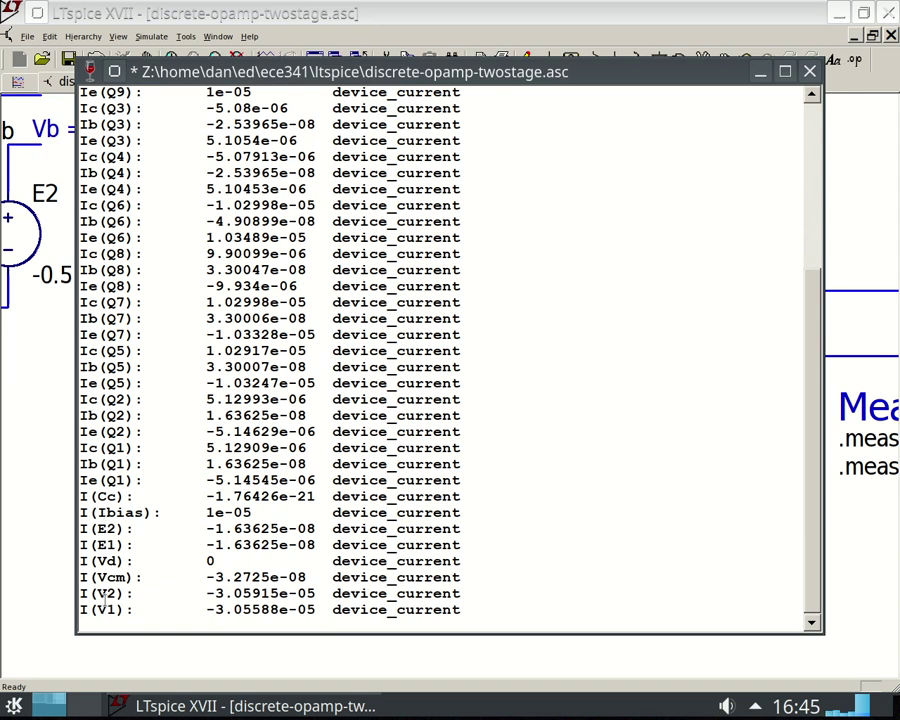
pyautogui.scroll(5, 128, 497)
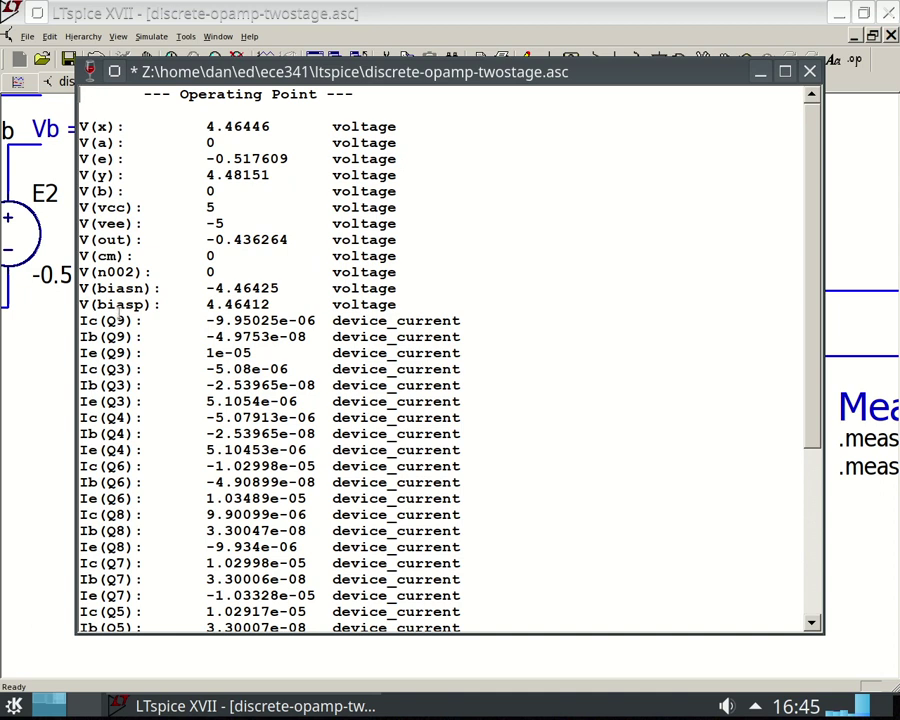
pyautogui.doubleClick(118, 272)
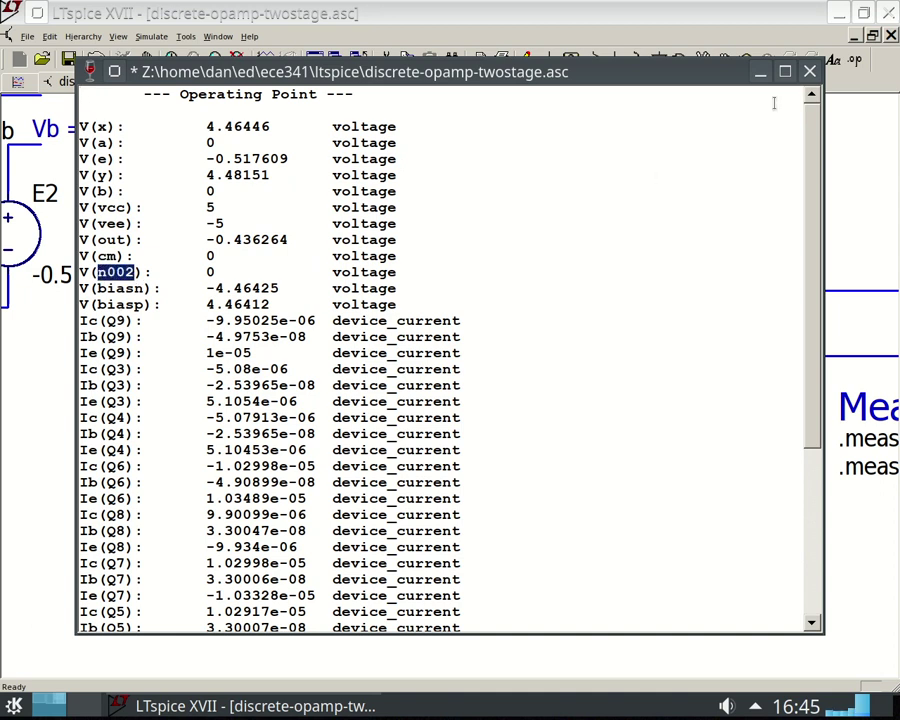
pyautogui.click(808, 70)
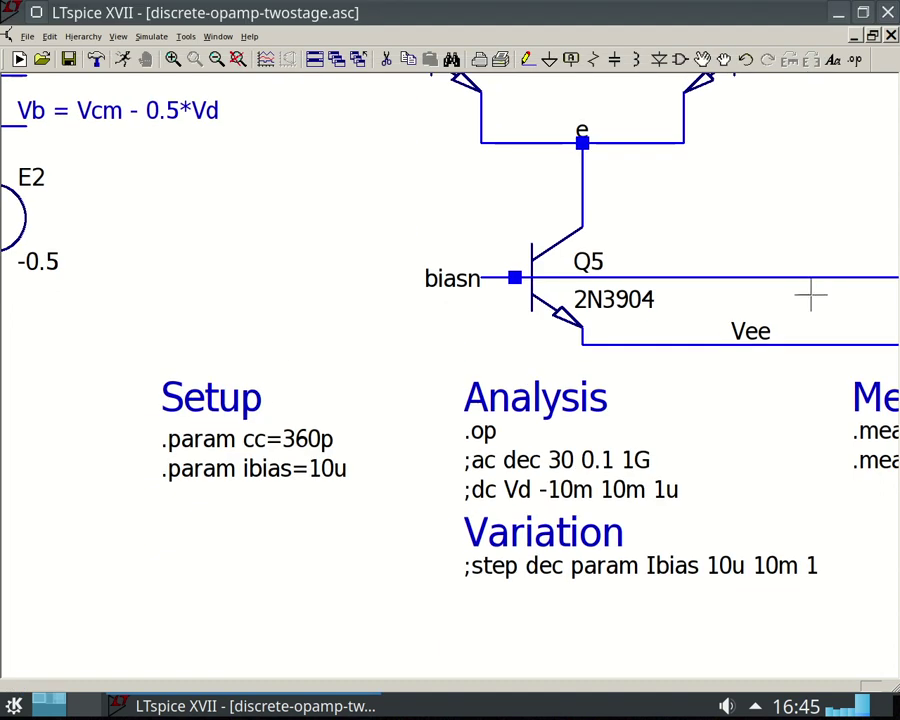
# Step: Open the SPICE error log to view the operating-point parameters of the circuit's bipolar transistors
pyautogui.scroll(-3, 477, 478)
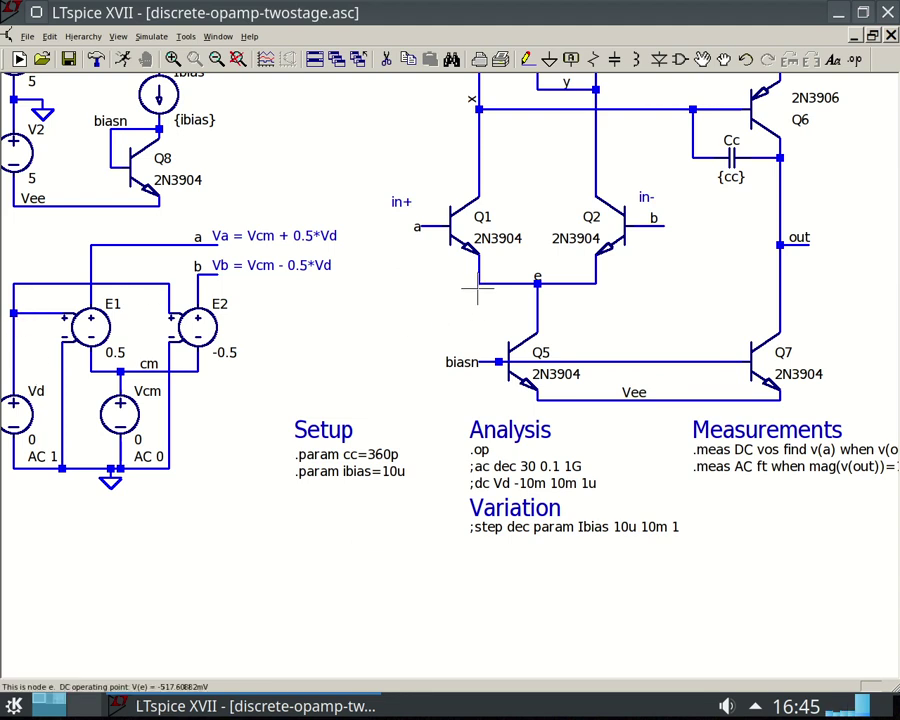
pyautogui.moveTo(700, 200); pyautogui.dragTo(746, 332)
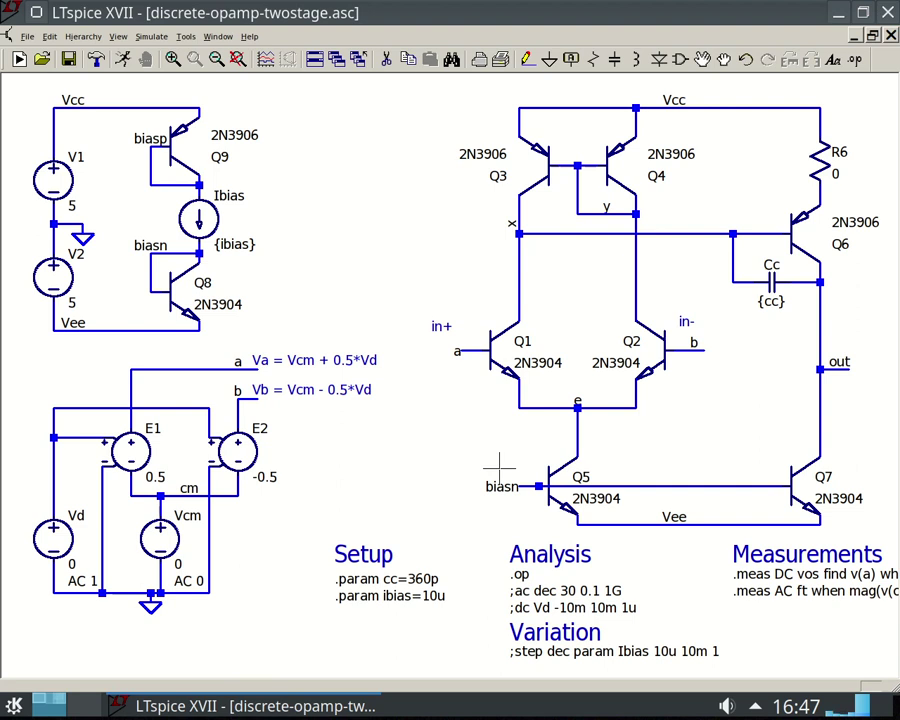
pyautogui.hotkey('ctrl', 'l')
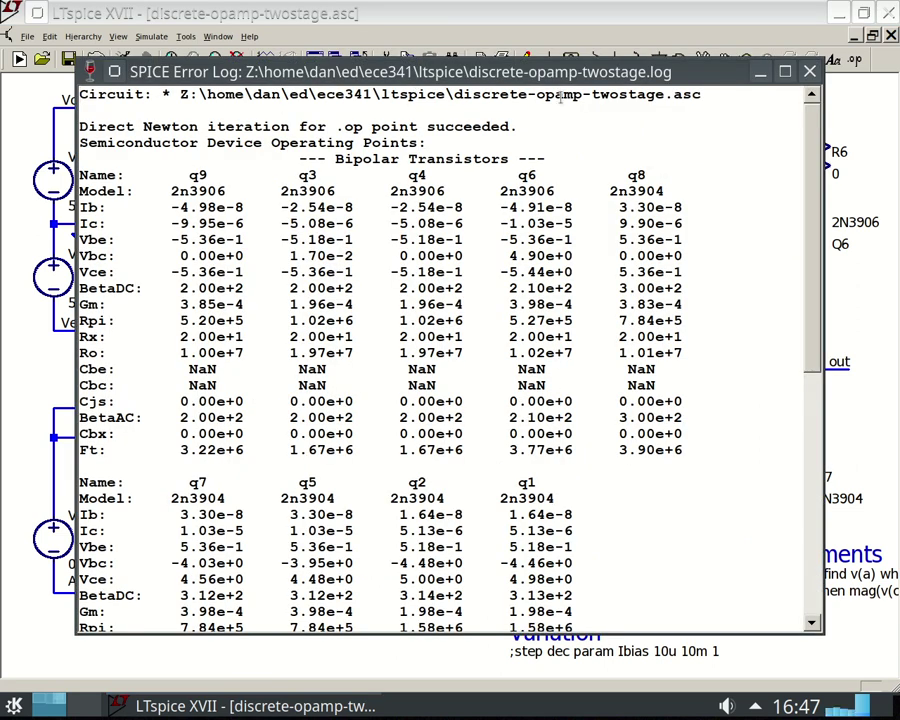
# Step: Reopen the SPICE error log, review the transistor operating points and simulation details through to the end, and close it
pyautogui.click(810, 72)
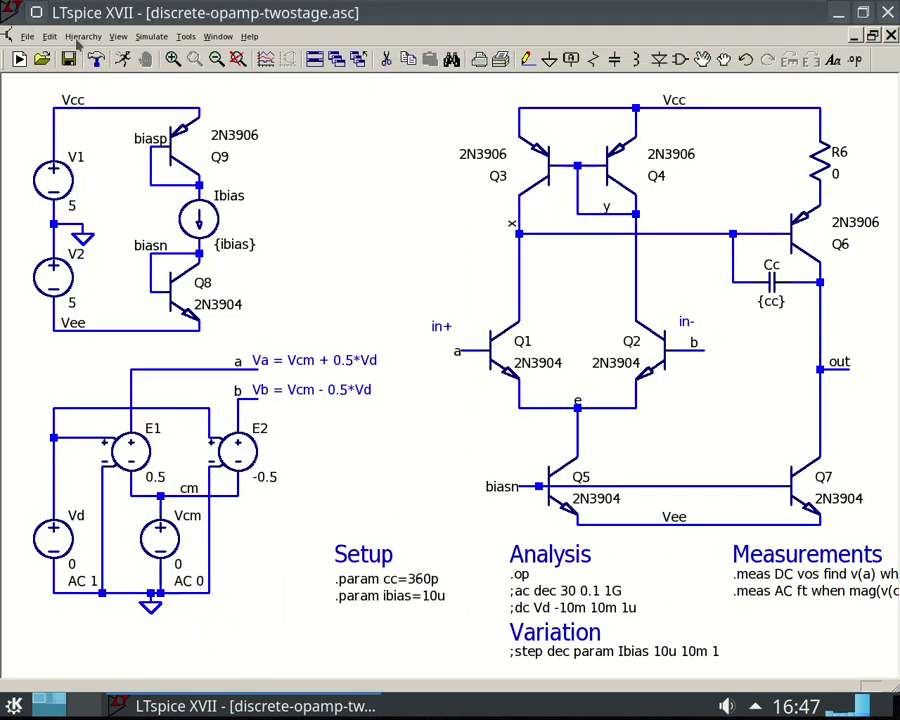
pyautogui.click(48, 38)
pyautogui.moveTo(118, 37)
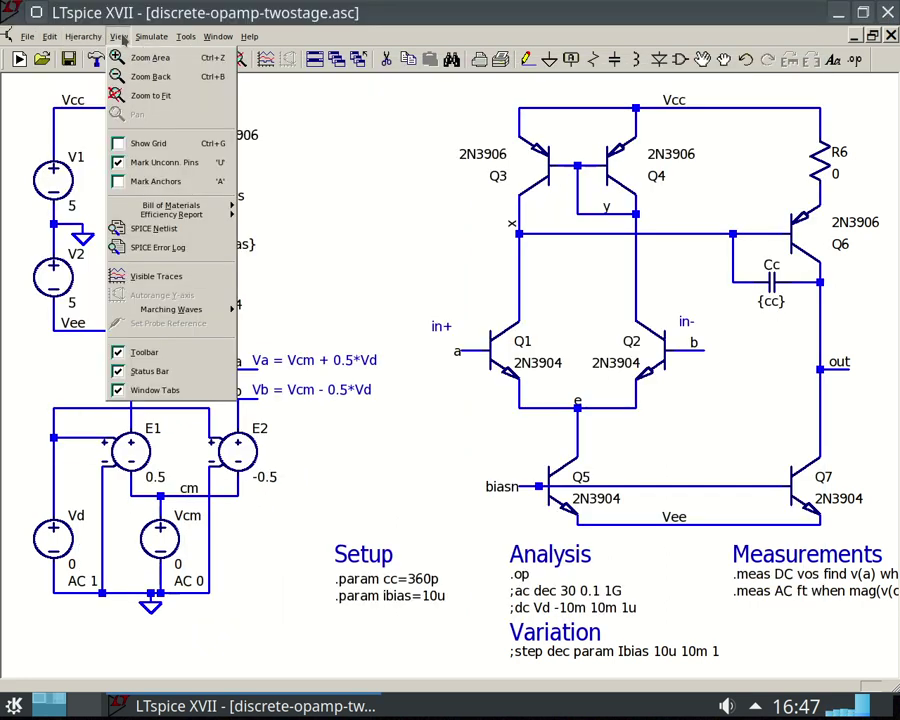
pyautogui.click(182, 256)
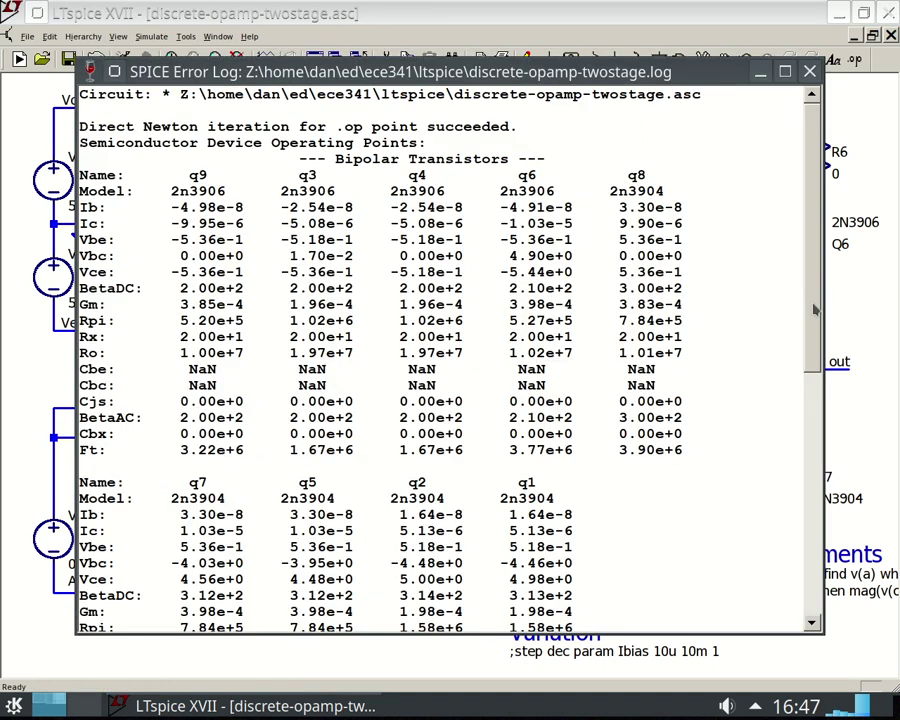
pyautogui.scroll(-4, 812, 400)
pyautogui.scroll(-6, 812, 400)
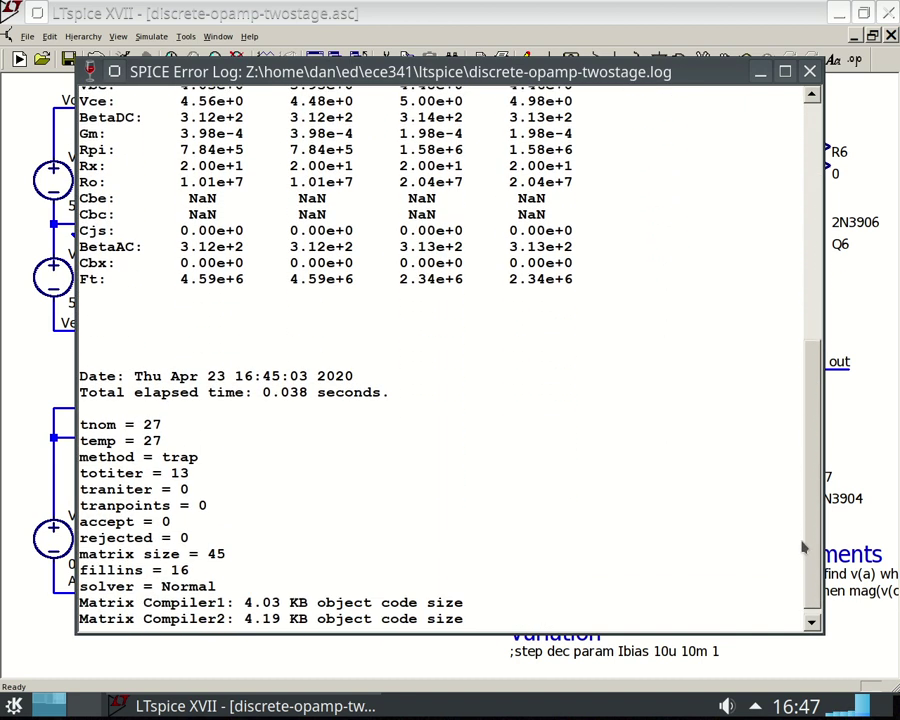
pyautogui.moveTo(162, 415); pyautogui.dragTo(66, 438)
pyautogui.click(172, 410)
pyautogui.click(388, 402)
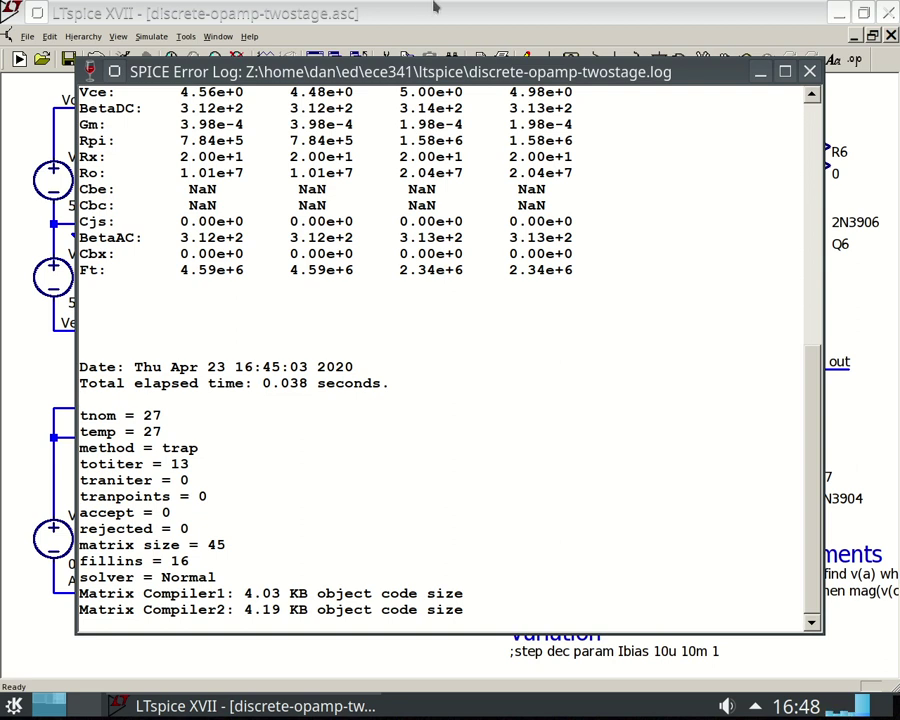
pyautogui.click(809, 71)
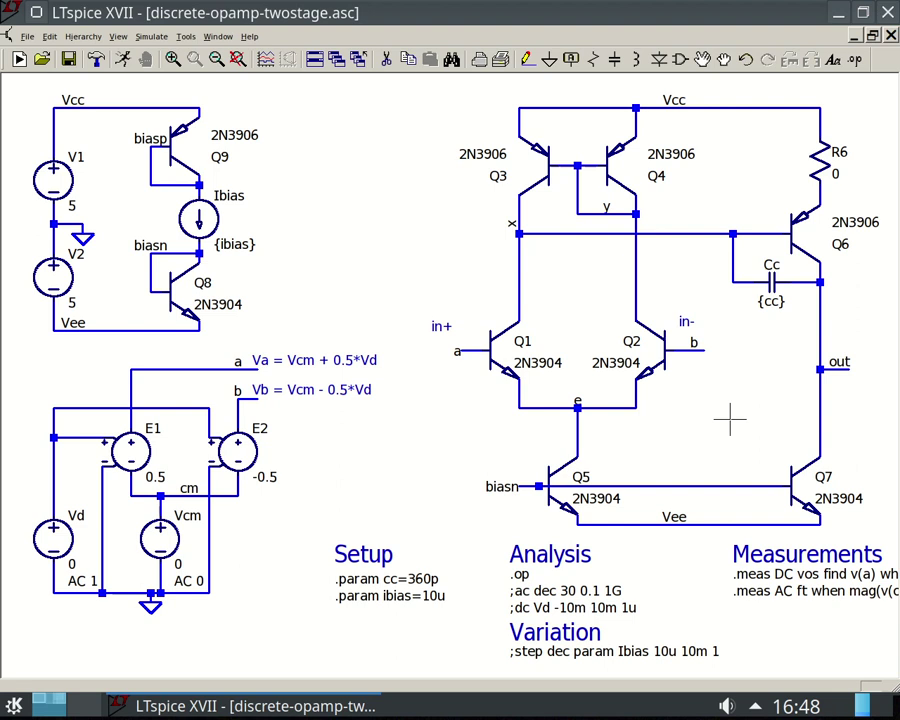
# Step: Examine the op-amp's input sources and measurement directives, and read the operating-point voltages at nodes b, x and out
pyautogui.moveTo(724, 412); pyautogui.dragTo(631, 414)
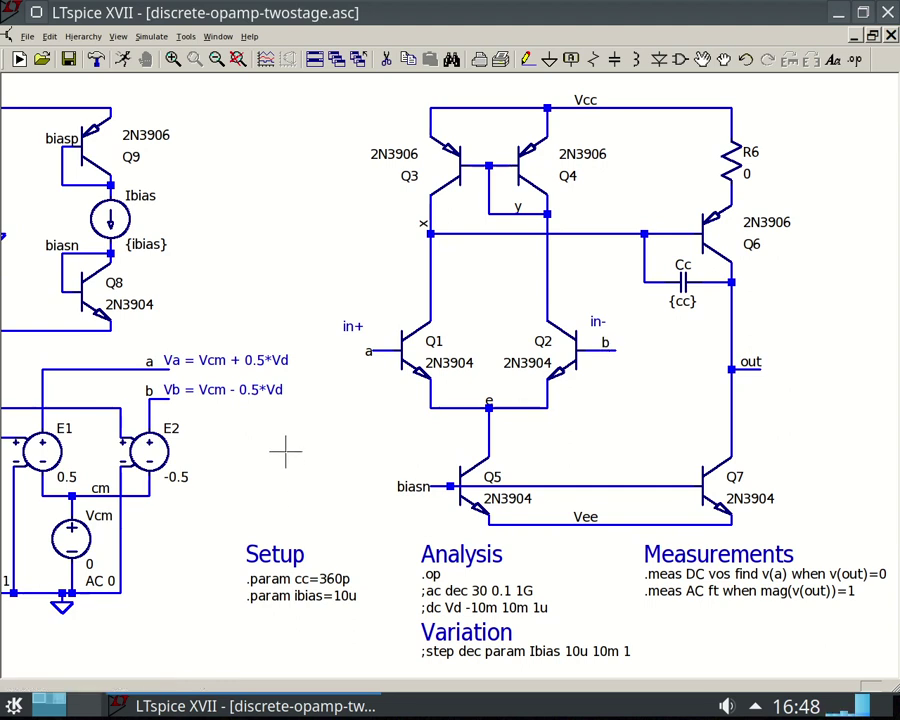
pyautogui.moveTo(285, 452); pyautogui.dragTo(472, 418)
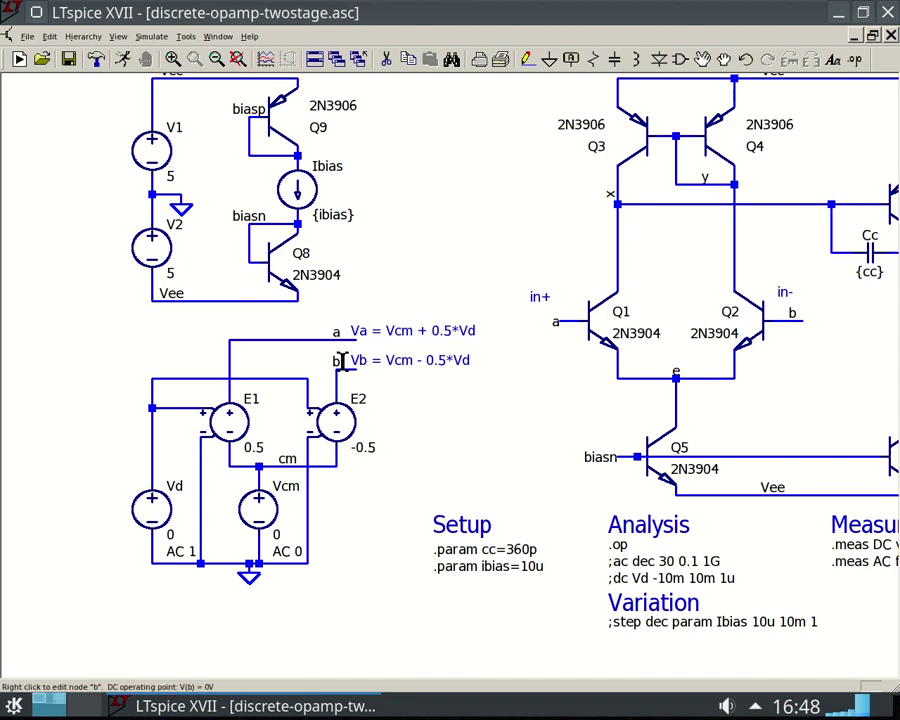
pyautogui.moveTo(554, 394); pyautogui.dragTo(350, 482)
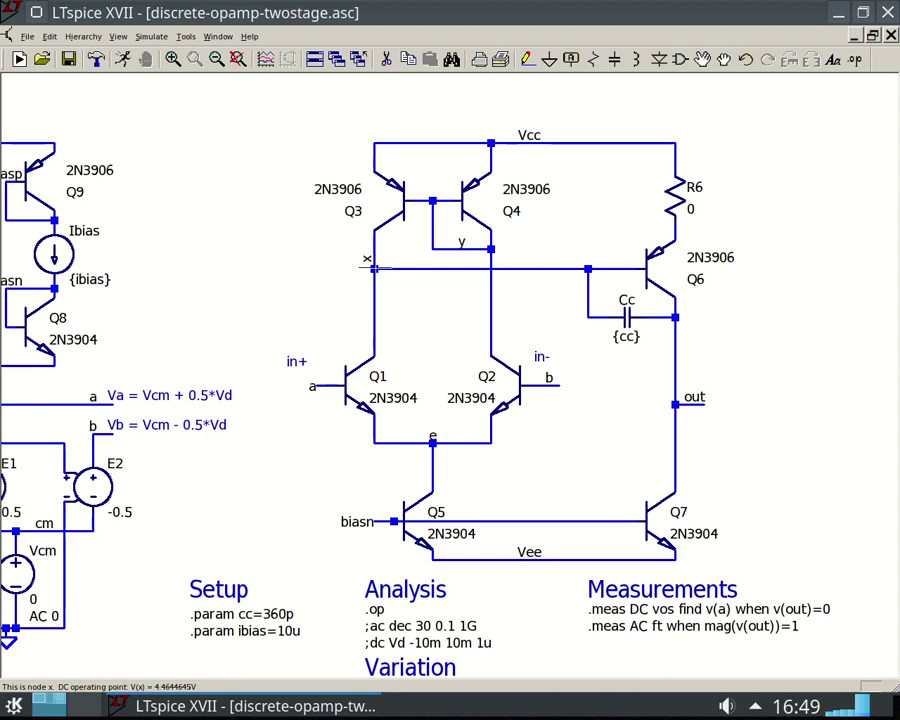
pyautogui.moveTo(673, 400)
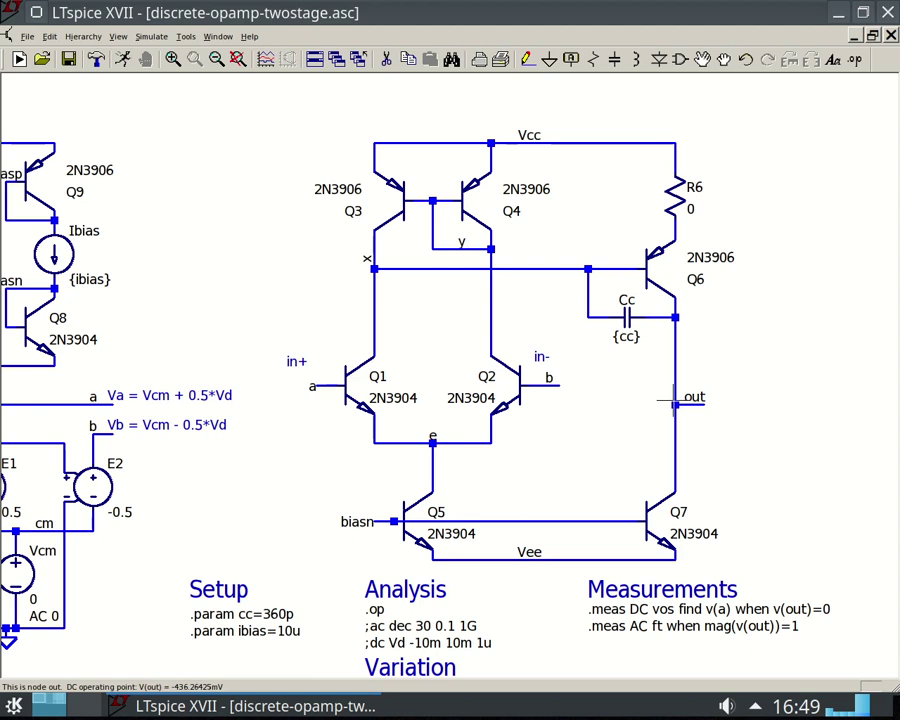
pyautogui.moveTo(553, 390)
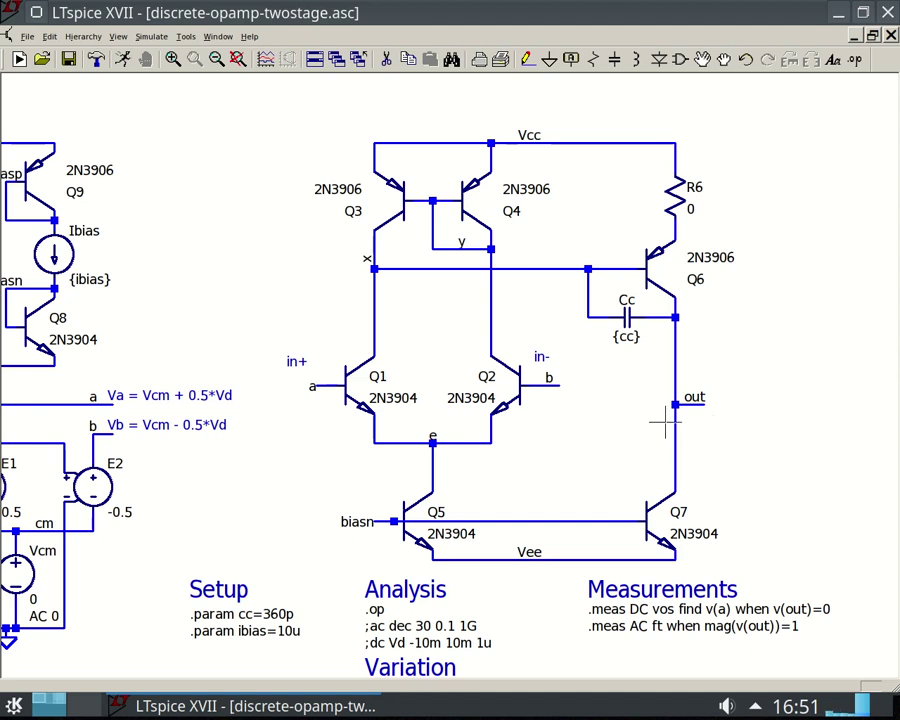
pyautogui.moveTo(676, 404)
# Step: Place a horizontal inductor between the inverting input node b and the output, and wire both of its ends
pyautogui.click(645, 61)
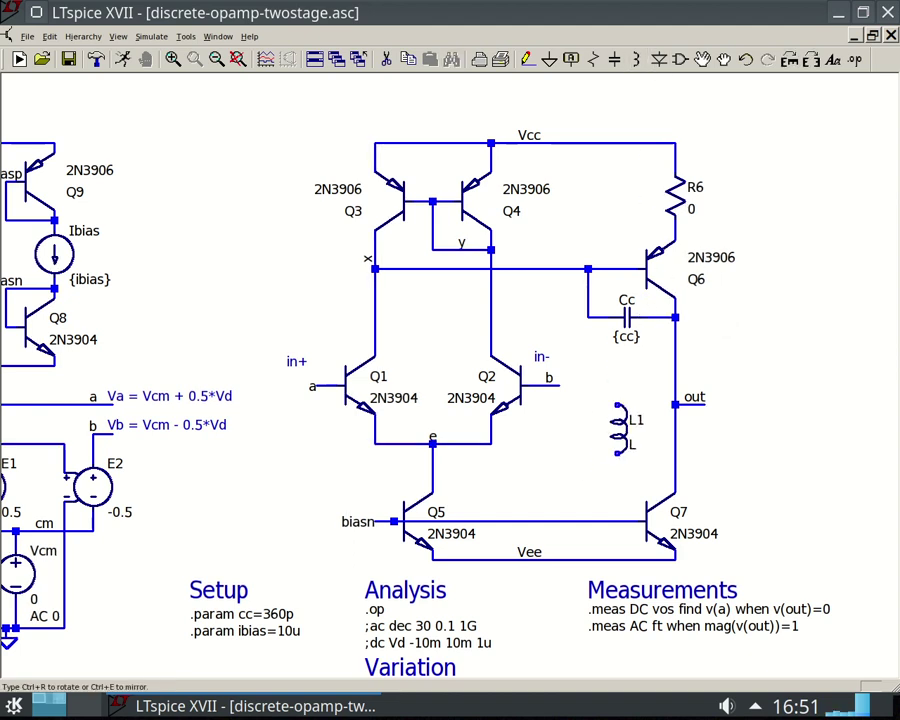
pyautogui.hotkey('ctrl', 'r')
pyautogui.click(612, 412)
pyautogui.hotkey('ctrl', 'z')
pyautogui.hotkey('ctrl', 'r')
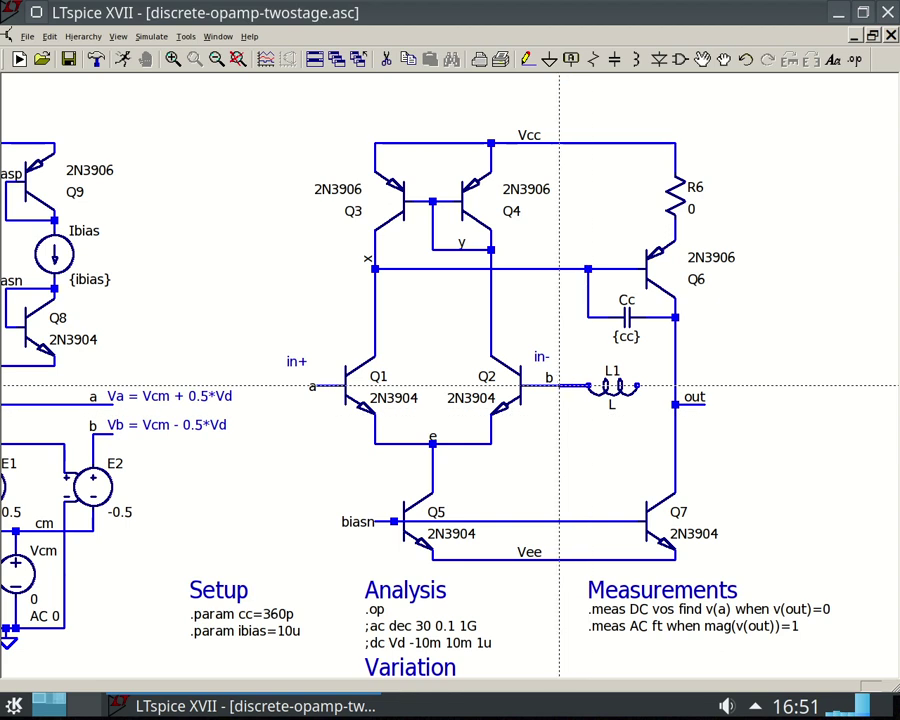
pyautogui.click(588, 385)
pyautogui.click(636, 385)
pyautogui.click(675, 385)
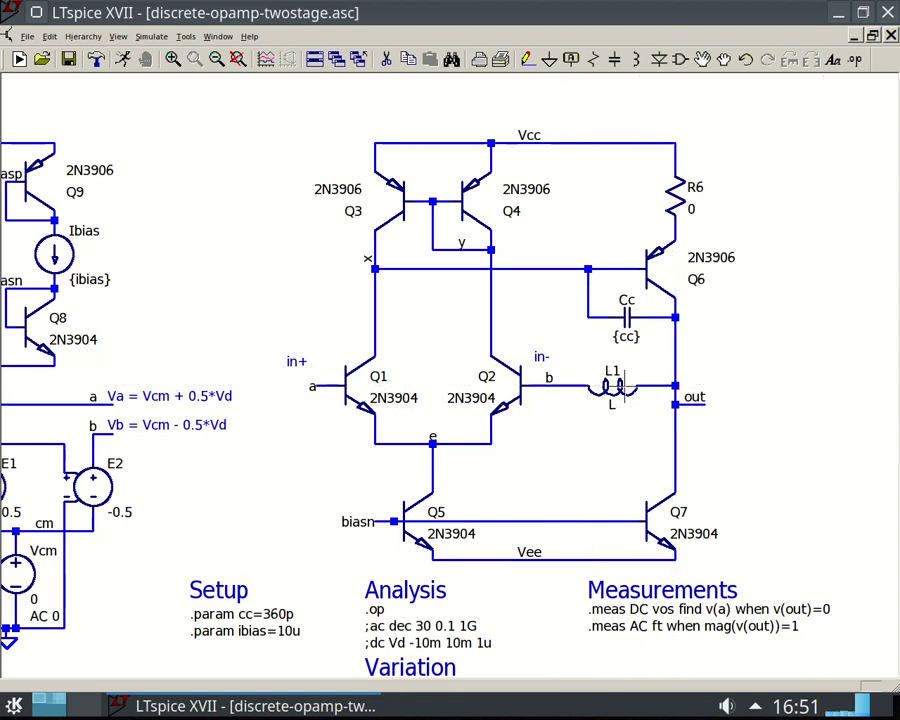
pyautogui.press('Escape')
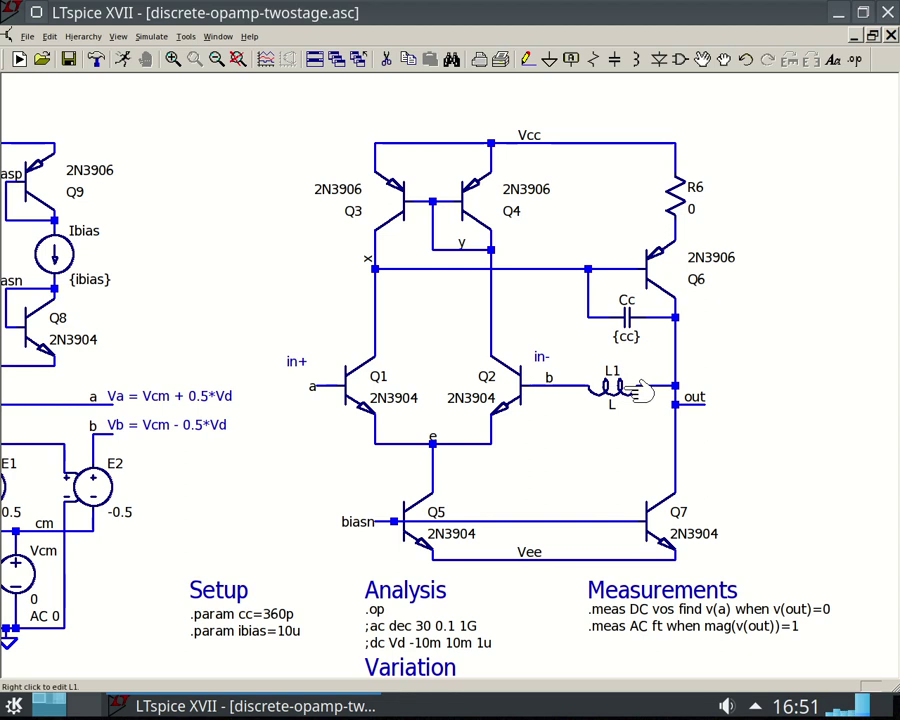
# Step: Set the inductance of the feedback inductor L1 to 1k
pyautogui.rightClick(640, 391)
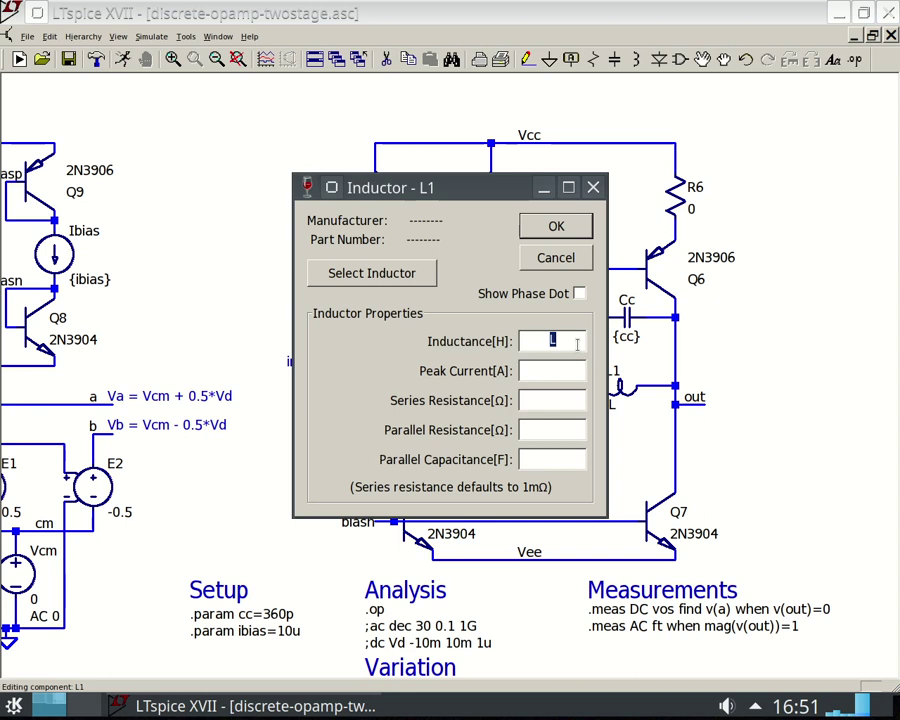
pyautogui.write('1k')
pyautogui.press('Return')
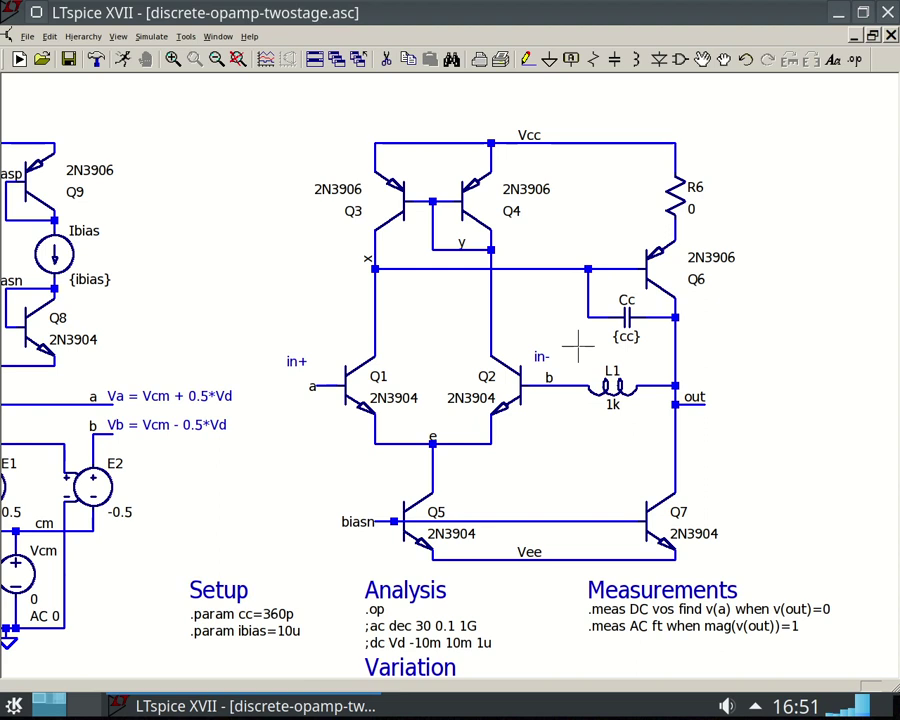
# Step: Run the operating-point simulation with the feedback inductor in place, review the node voltages, and close the results
pyautogui.hotkey('alt', 's')
pyautogui.press('r')
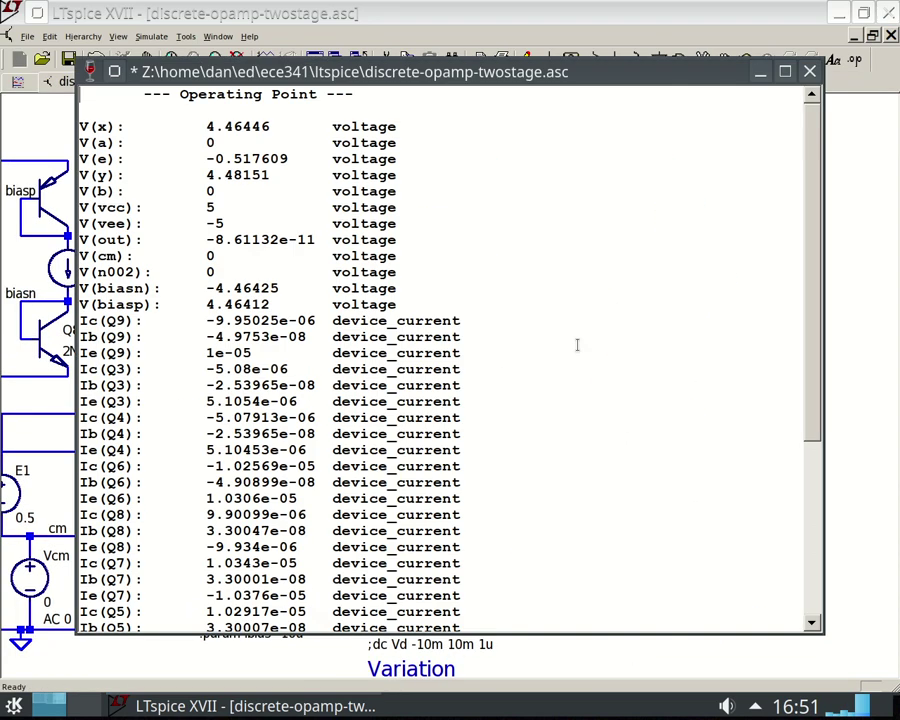
pyautogui.press('Escape')
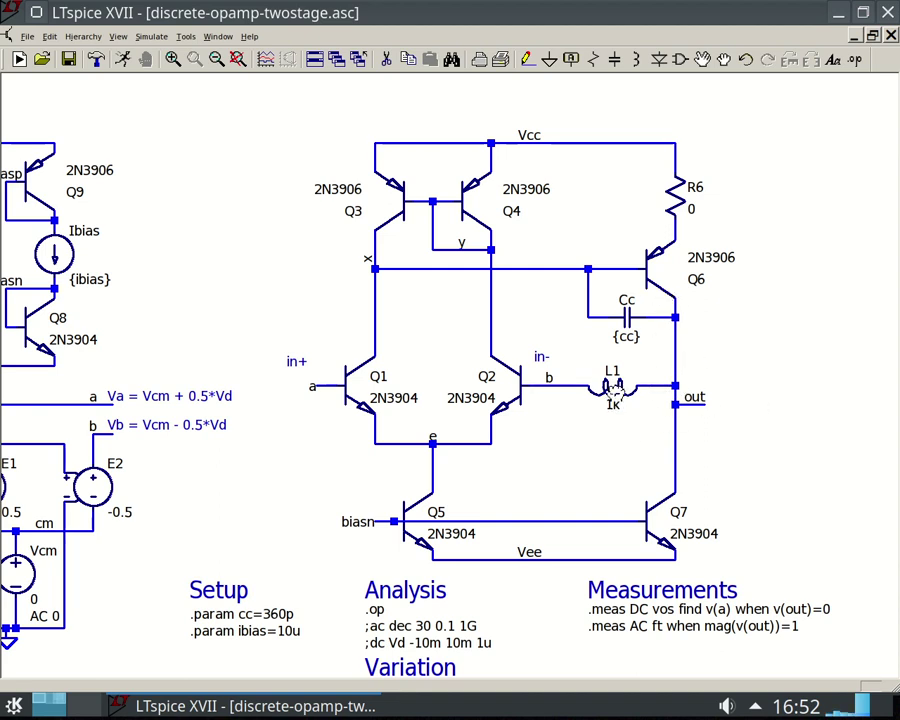
# Step: Undo the feedback inductor's value, wiring and placement between node b and the output
pyautogui.moveTo(616, 396); pyautogui.dragTo(626, 396)
pyautogui.hotkey('ctrl', 'z')
pyautogui.hotkey('ctrl', 'z')
pyautogui.hotkey('ctrl', 'z')
pyautogui.hotkey('ctrl', 'z')
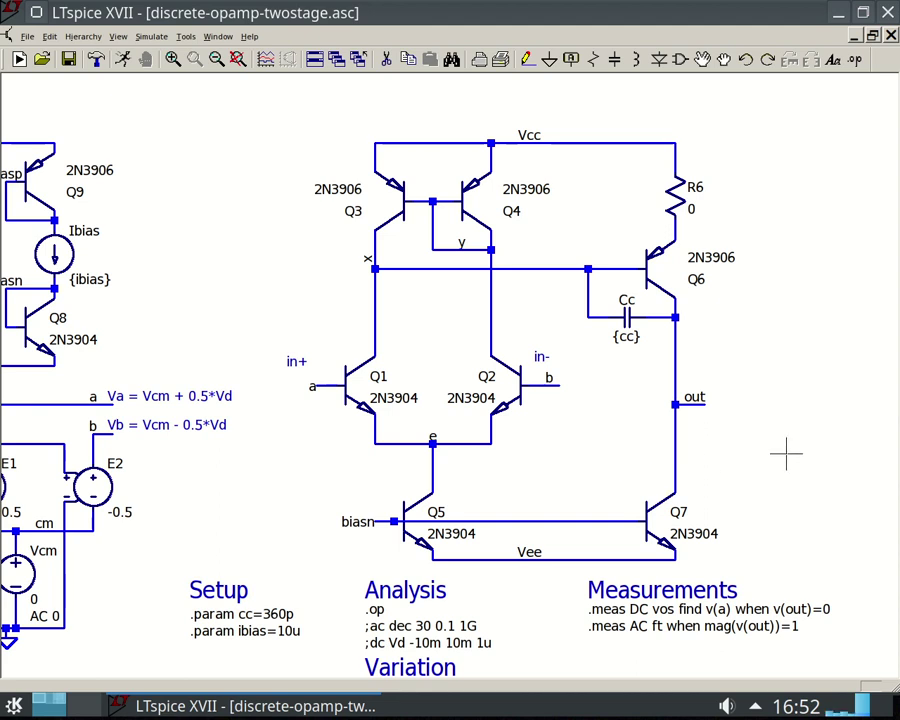
# Step: Open the Analysis directives as multi-line text and delete the .op line
pyautogui.rightClick(376, 609)
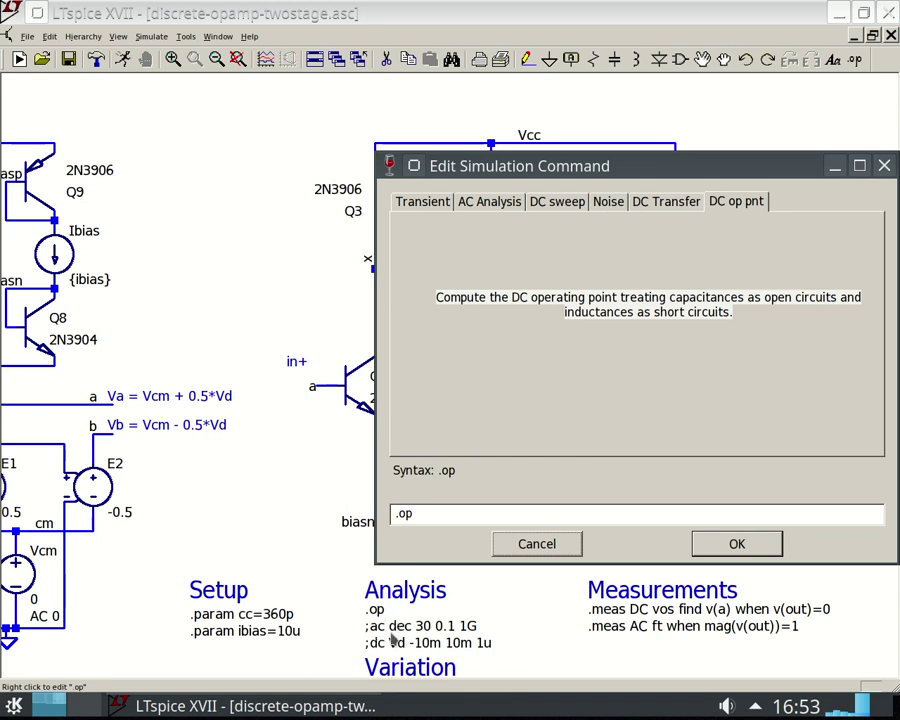
pyautogui.moveTo(550, 160); pyautogui.dragTo(507, 146)
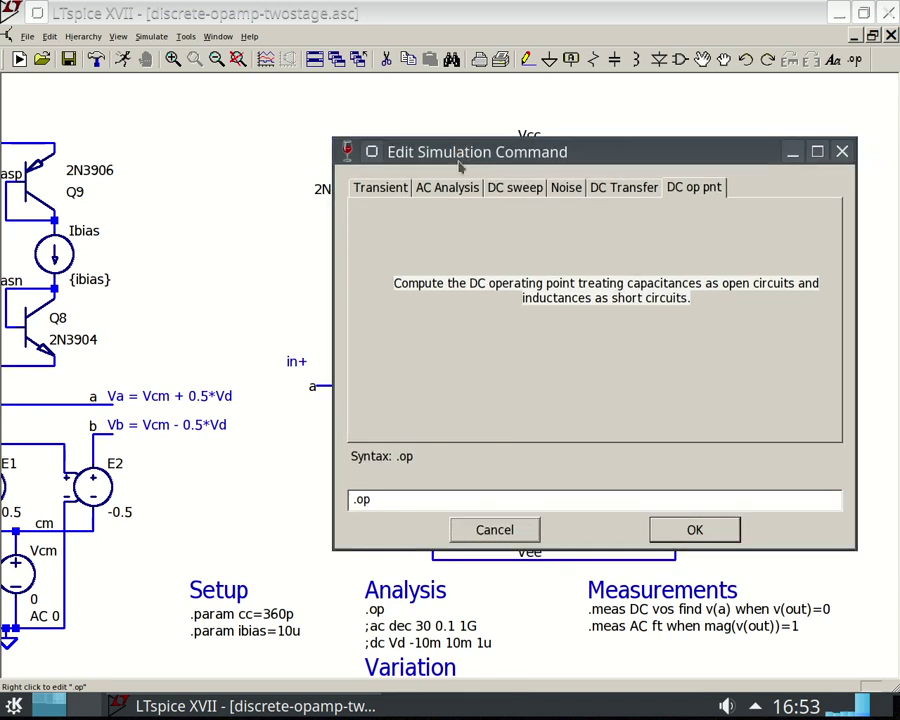
pyautogui.click(522, 535)
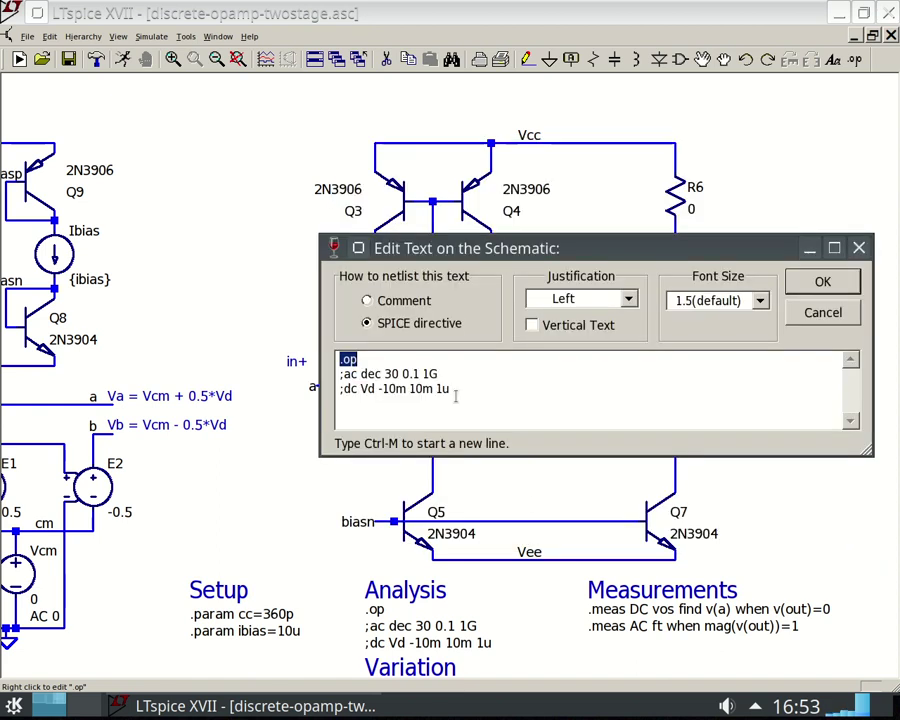
pyautogui.click(401, 358)
pyautogui.press('BackSpace')
pyautogui.press('BackSpace')
pyautogui.press('BackSpace')
pyautogui.press('Delete')
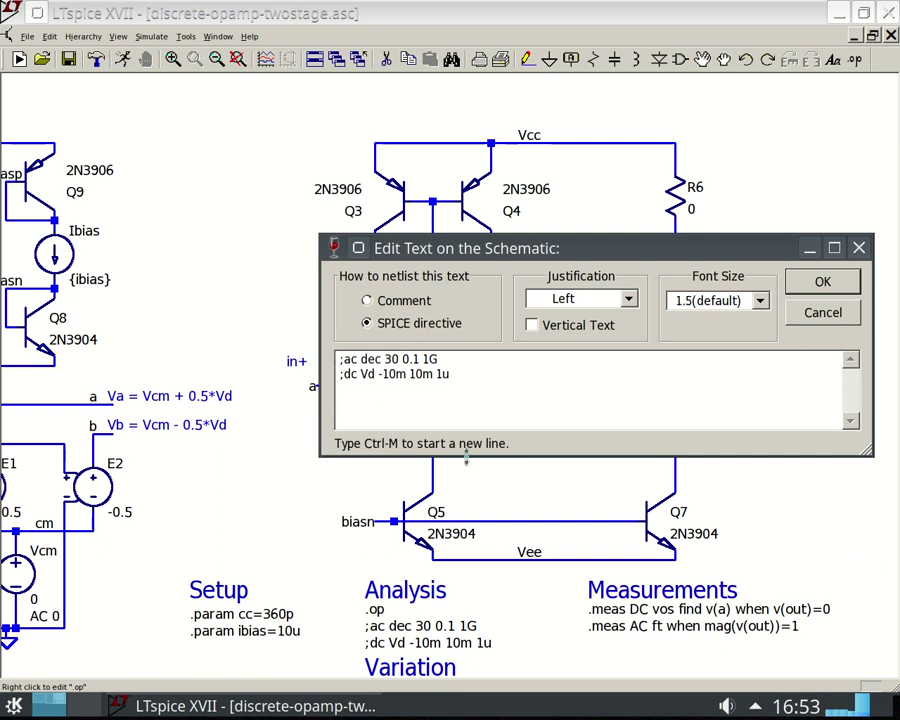
# Step: Activate the commented-out DC sweep directive as .dc Vd -10m 10m 1u and apply the edited text
pyautogui.press('Delete')
pyautogui.write('.')
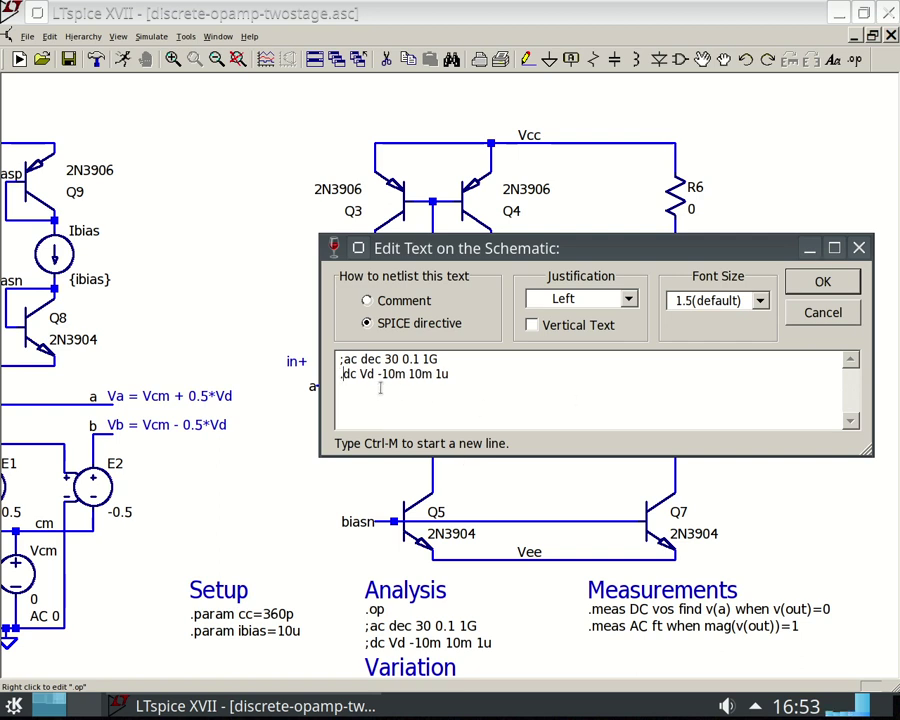
pyautogui.moveTo(380, 374); pyautogui.dragTo(423, 374)
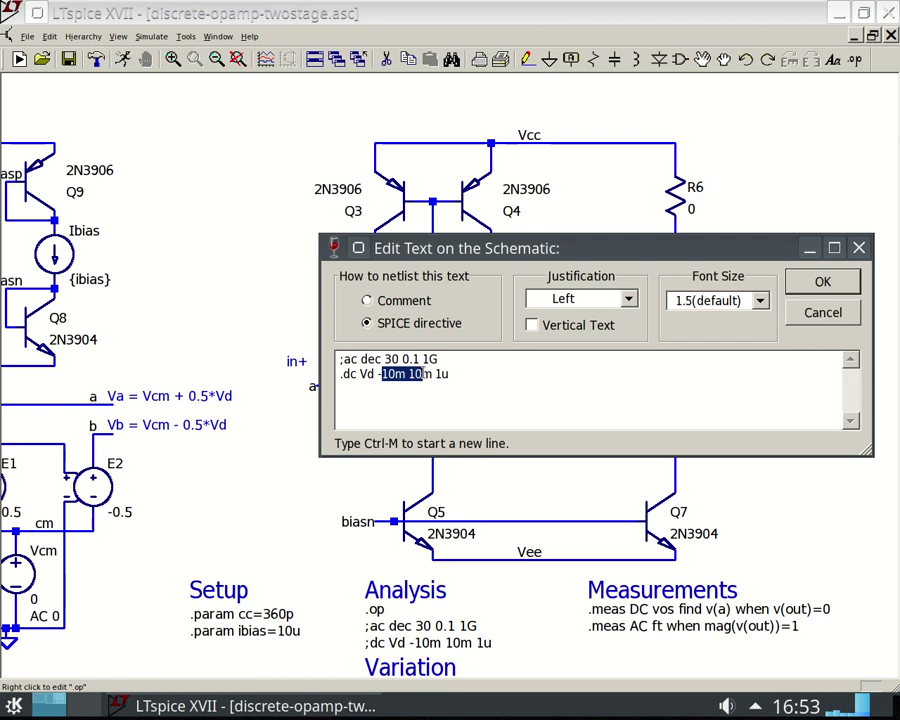
pyautogui.click(458, 368)
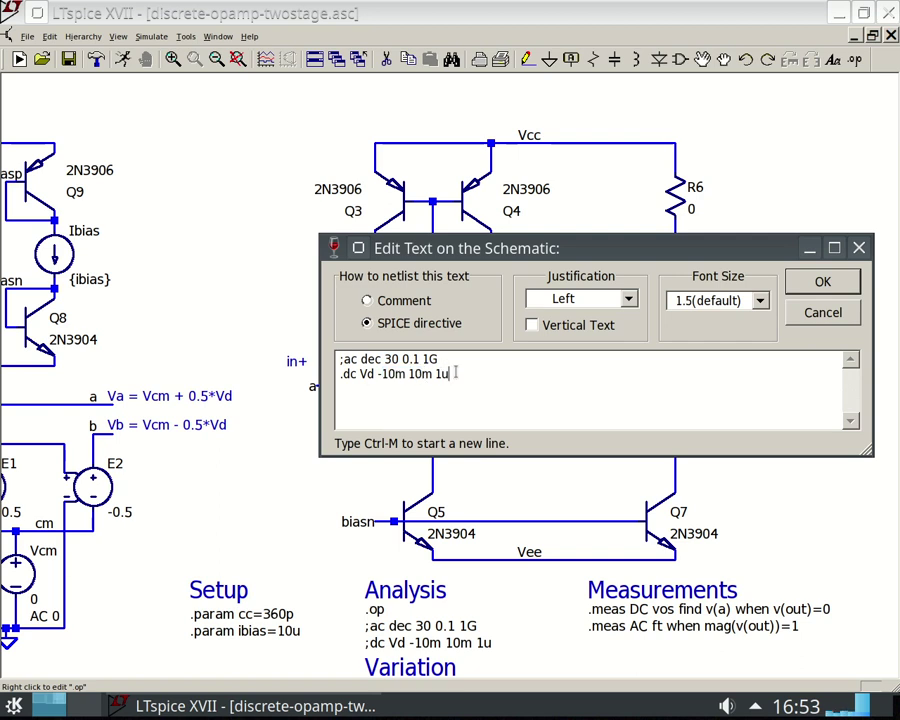
pyautogui.click(846, 283)
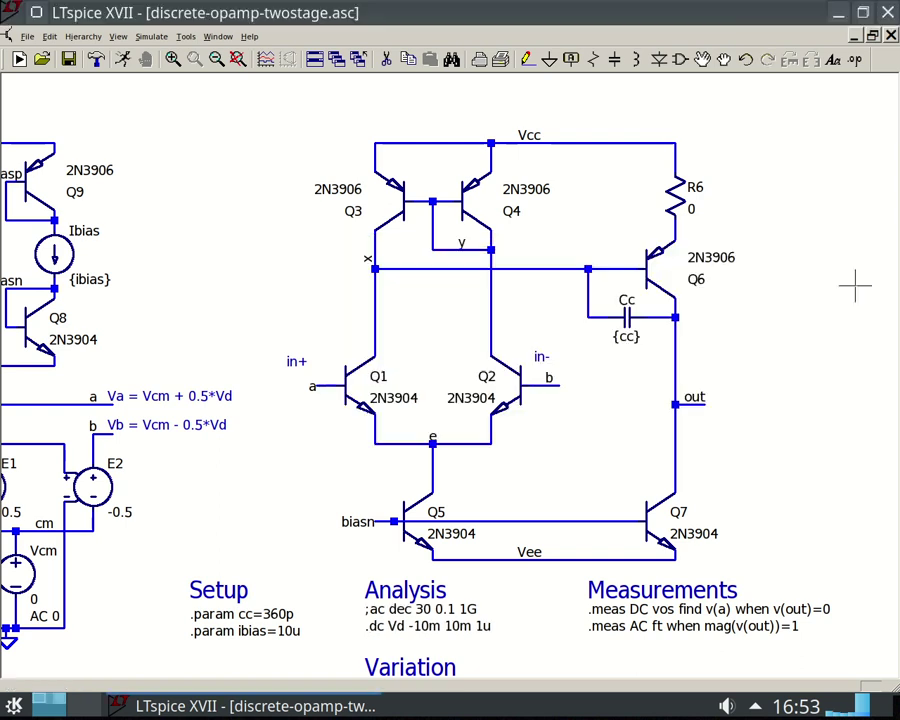
# Step: Run the DC sweep of Vd and plot the voltages of the input nodes a and b
pyautogui.moveTo(235, 482); pyautogui.dragTo(506, 408)
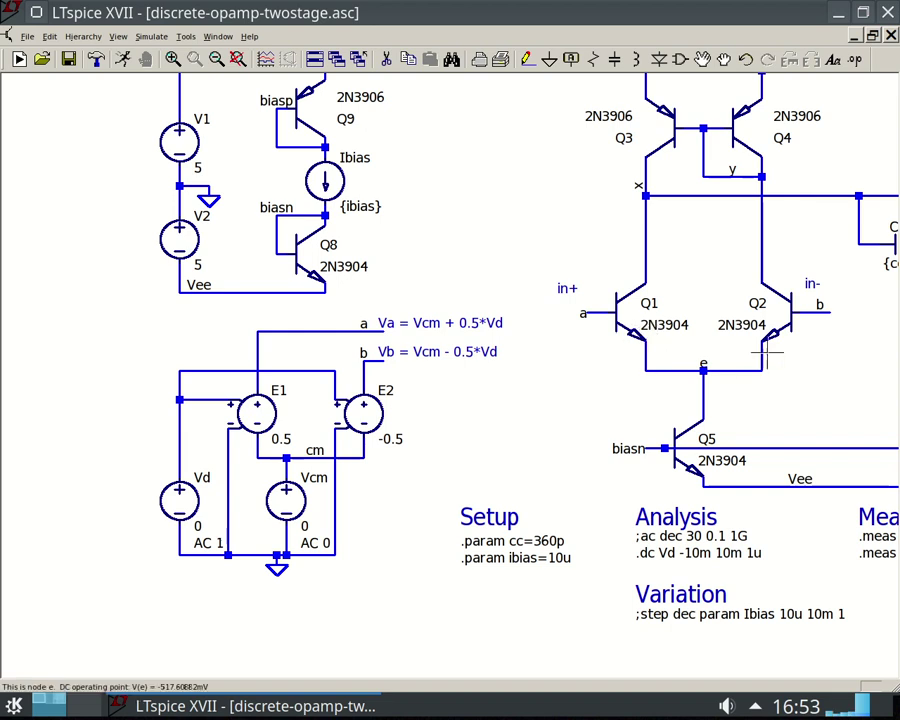
pyautogui.moveTo(806, 366); pyautogui.dragTo(456, 394)
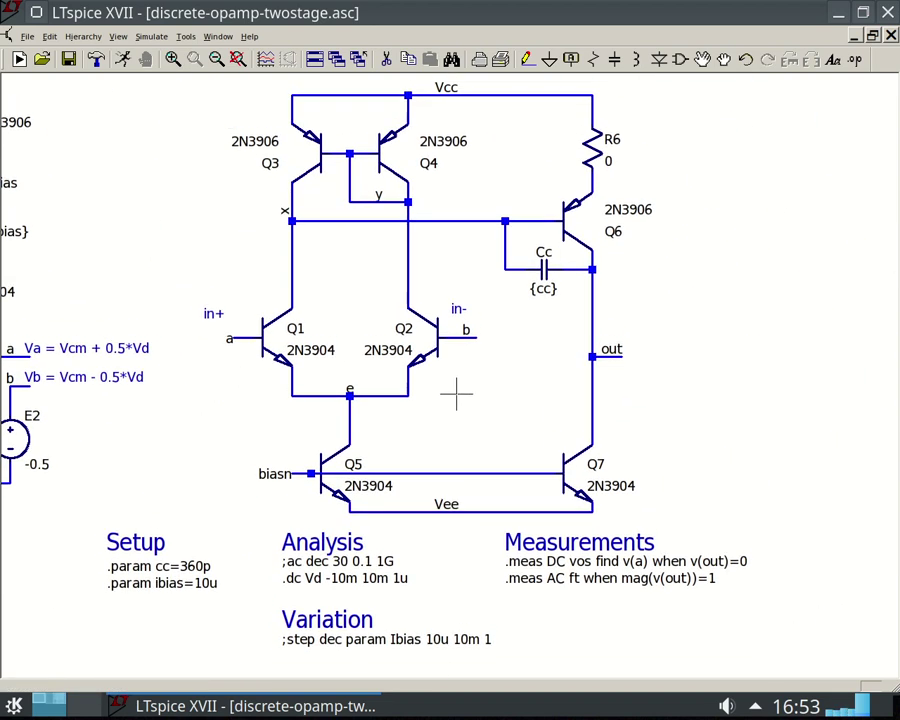
pyautogui.hotkey('alt', 'r')
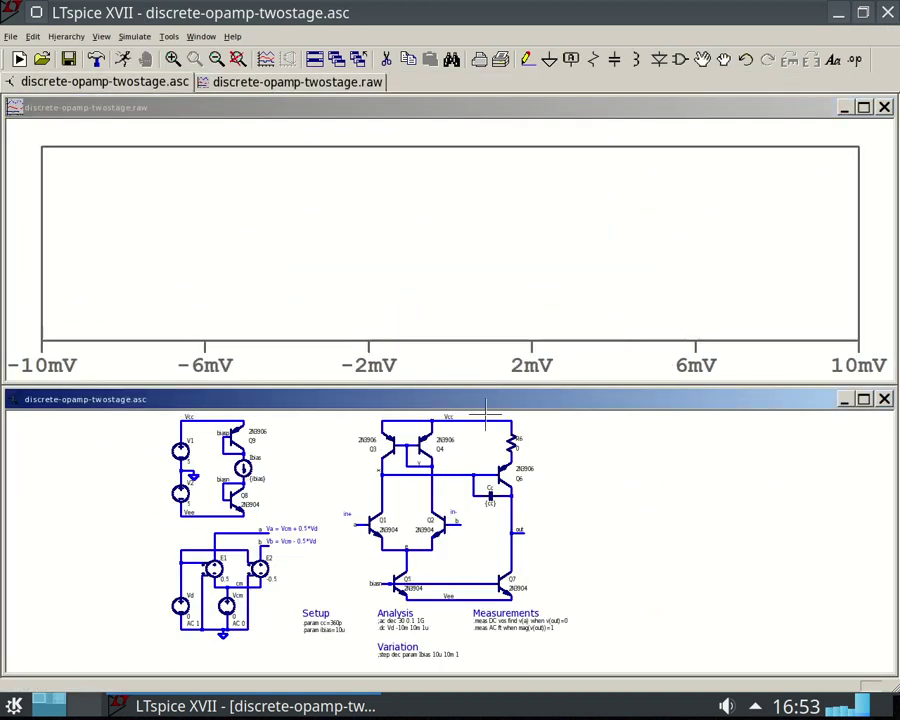
pyautogui.click(366, 522)
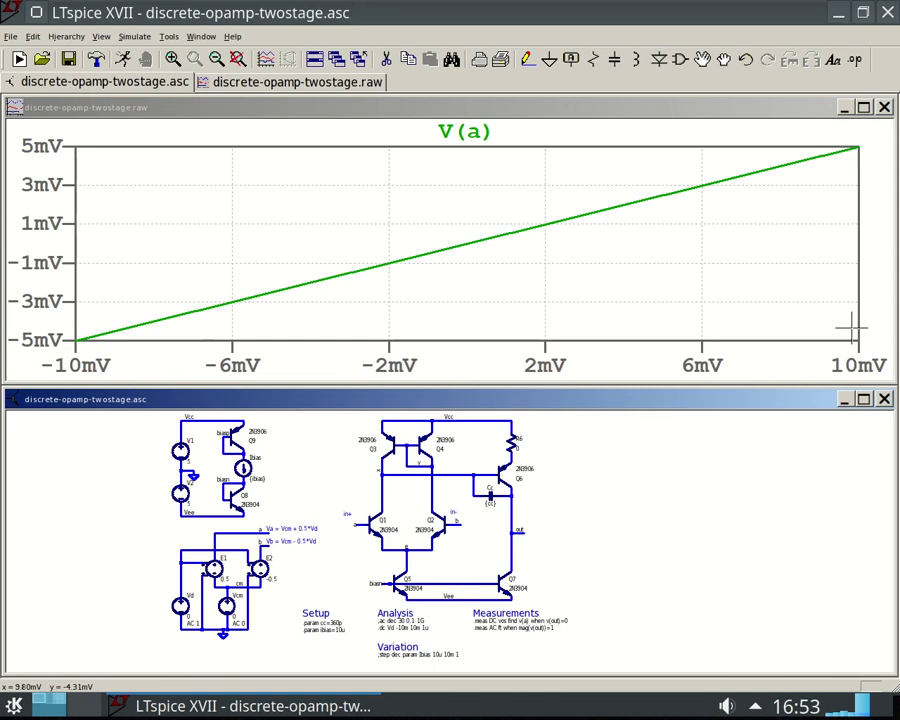
pyautogui.click(463, 517)
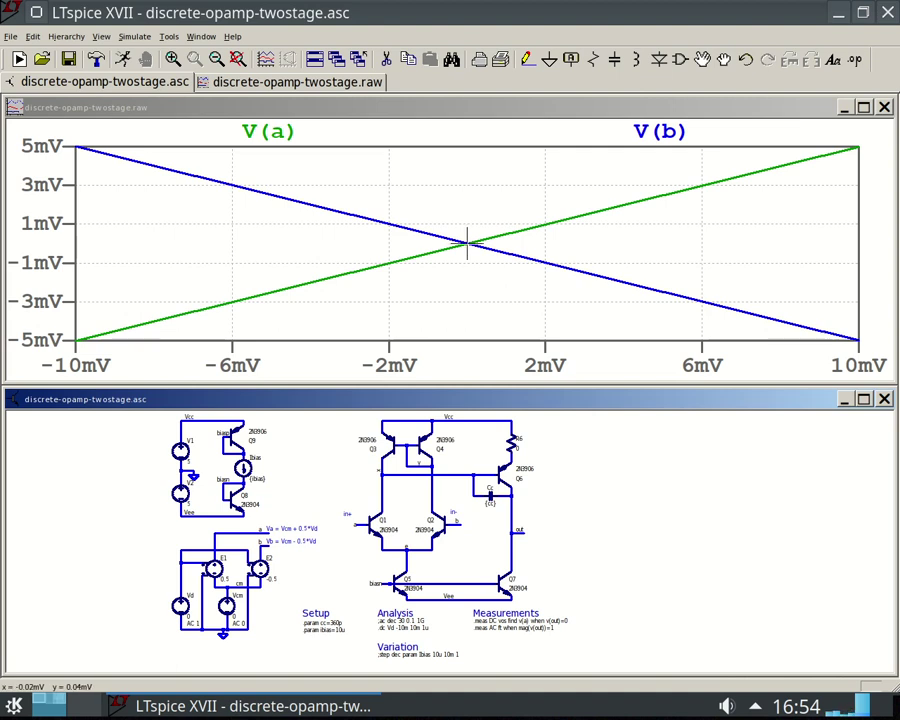
# Step: Attach a measurement cursor to the V(a) trace and read its value where the two traces cross
pyautogui.click(291, 133)
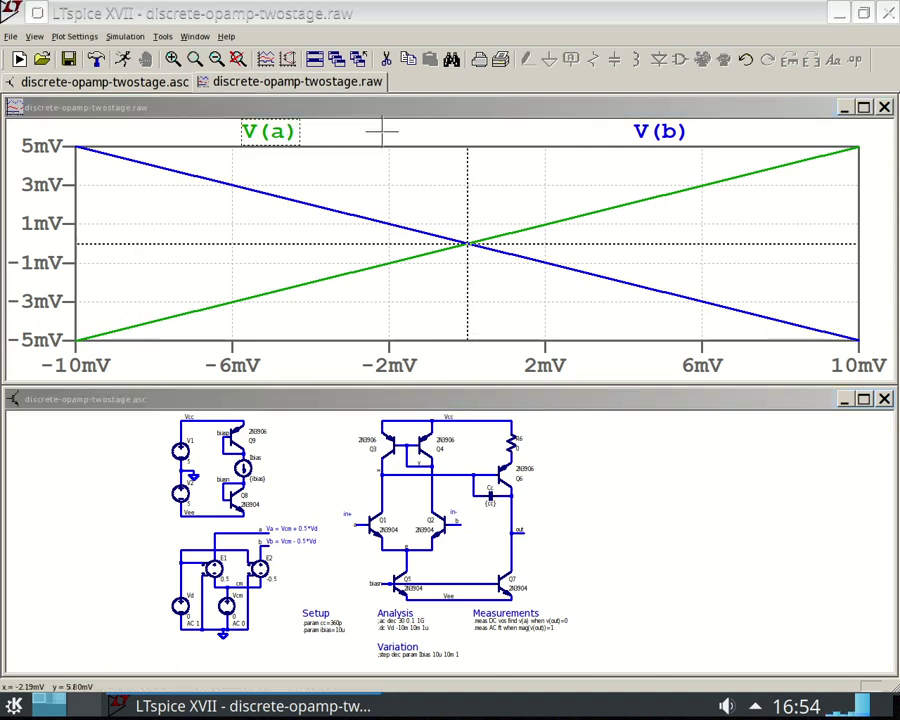
pyautogui.rightClick(467, 243)
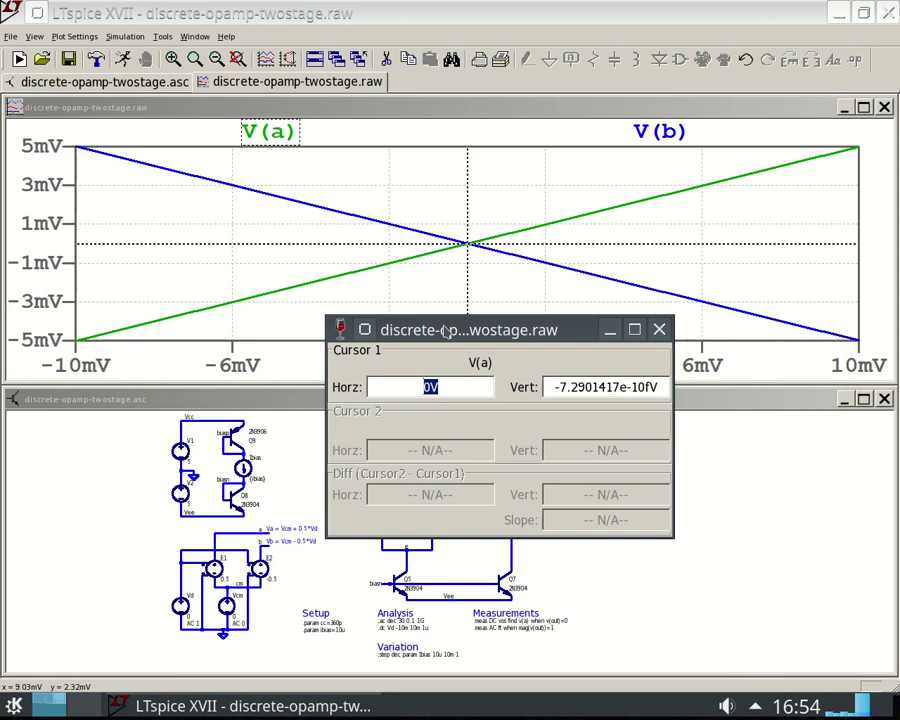
# Step: Step the V(a) cursor back and forth between neighbouring sweep points around Vd = 0 to examine the sweep resolution, then close the readout
pyautogui.click(433, 110)
pyautogui.press('Left')
pyautogui.press('Left')
pyautogui.press('Left')
pyautogui.press('Left')
pyautogui.press('Left')
pyautogui.press('Left')
pyautogui.press('Left')
pyautogui.press('Left')
pyautogui.press('Left')
pyautogui.press('Left')
pyautogui.press('Left')
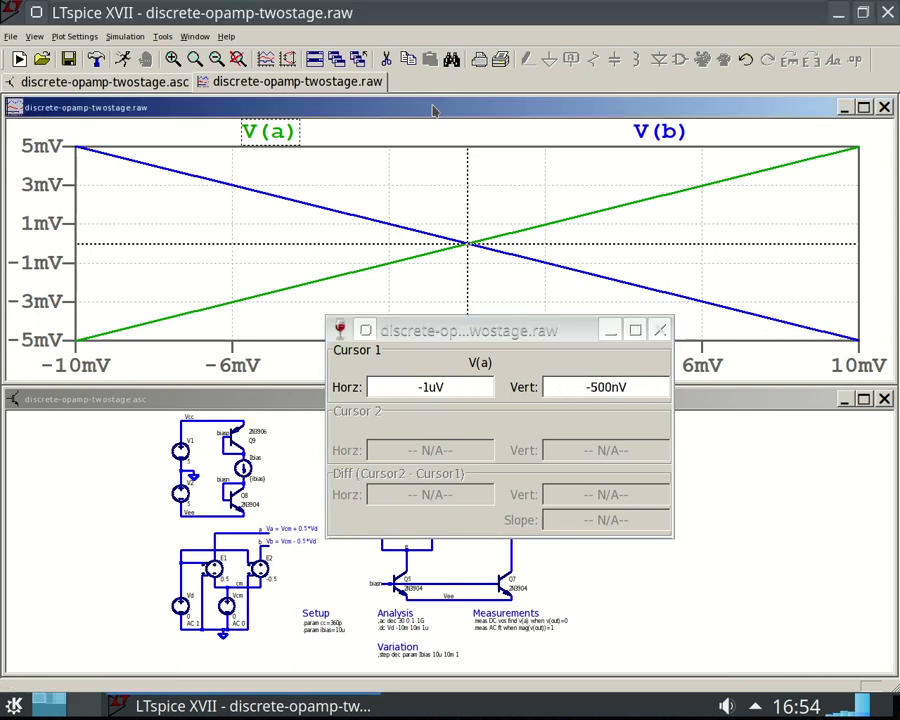
pyautogui.press('Right')
pyautogui.press('Right')
pyautogui.press('Right')
pyautogui.press('Right')
pyautogui.press('Right')
pyautogui.press('Right')
pyautogui.press('Right')
pyautogui.press('Right')
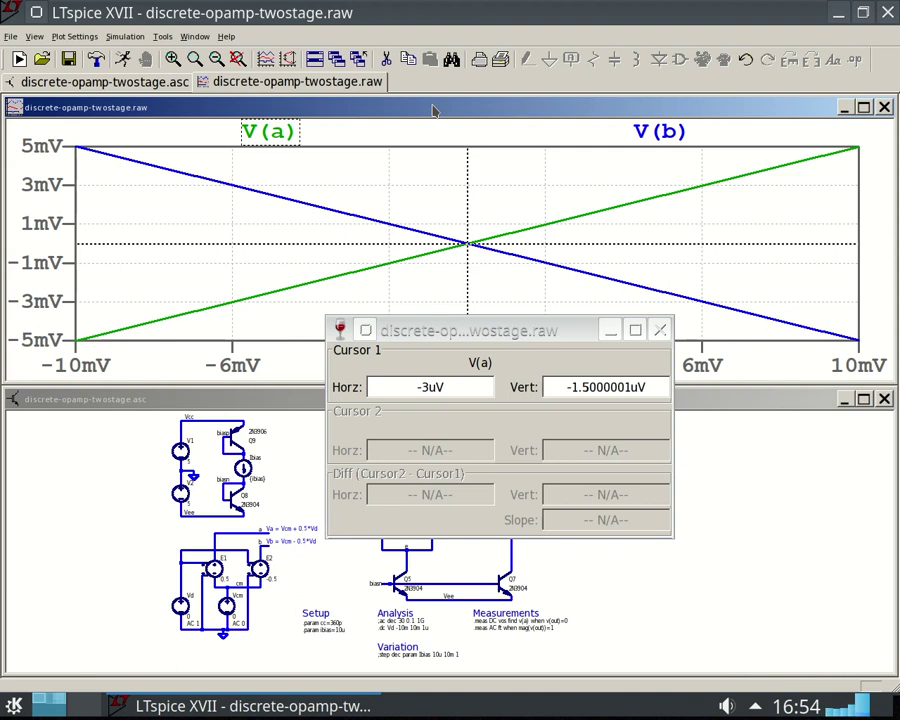
pyautogui.press('Right')
pyautogui.press('Right')
pyautogui.press('Right')
pyautogui.press('Right')
pyautogui.press('Right')
pyautogui.press('Right')
pyautogui.press('Right')
pyautogui.press('Right')
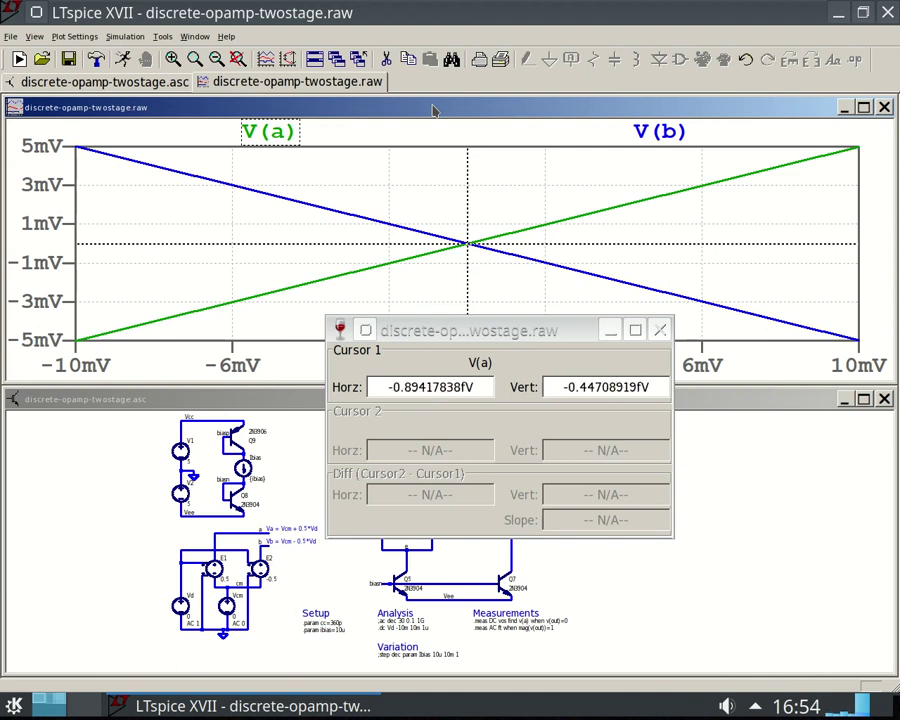
pyautogui.press('Right')
pyautogui.press('Right')
pyautogui.press('Right')
pyautogui.press('Left')
pyautogui.press('Left')
pyautogui.press('Left')
pyautogui.press('Left')
pyautogui.press('Left')
pyautogui.press('Left')
pyautogui.press('Left')
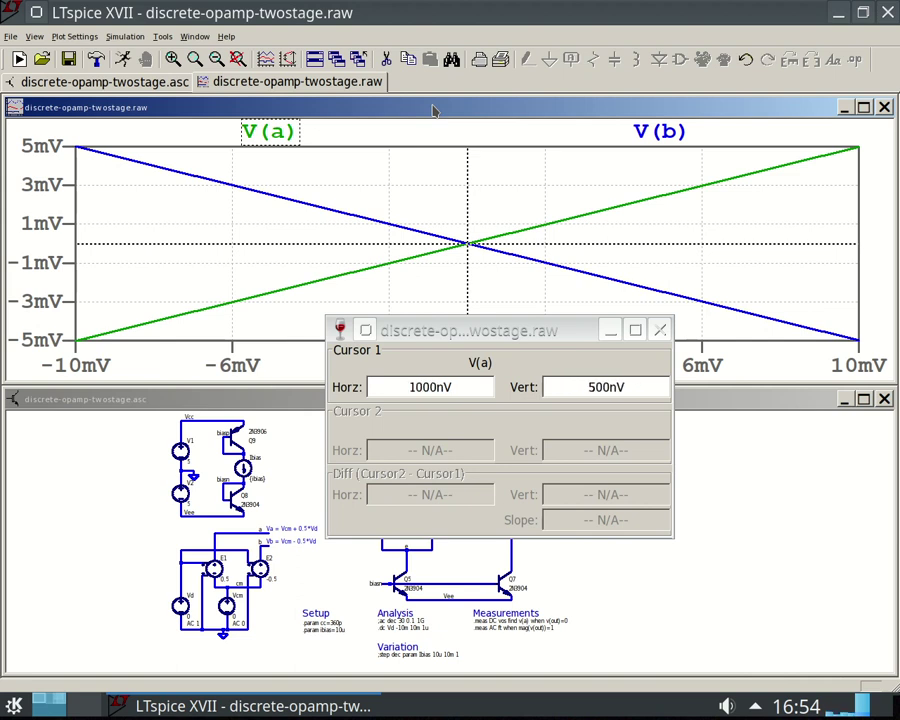
pyautogui.press('Left')
pyautogui.press('Left')
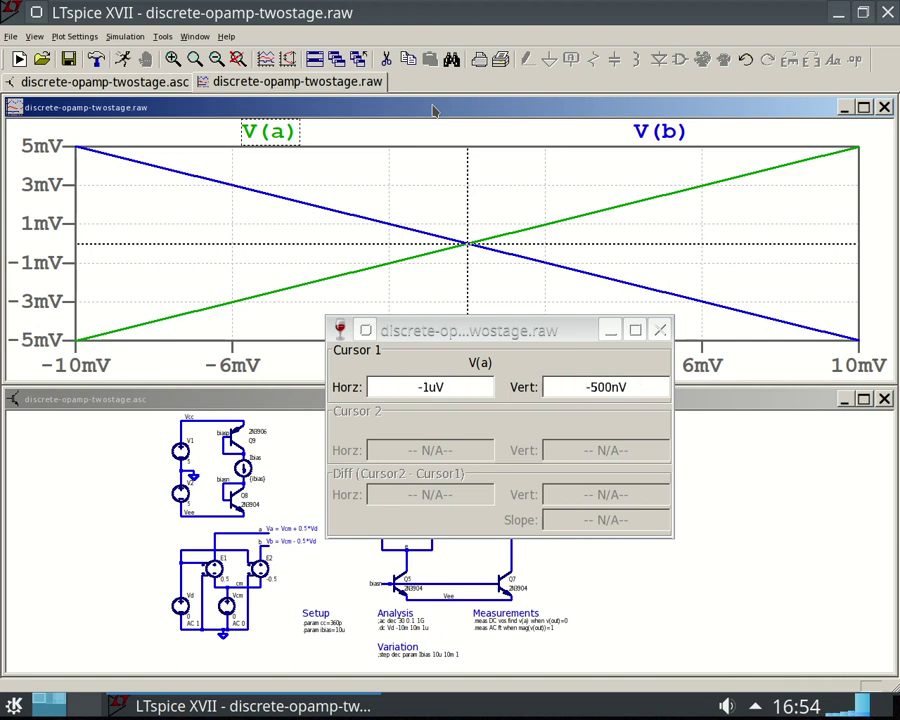
pyautogui.press('Right')
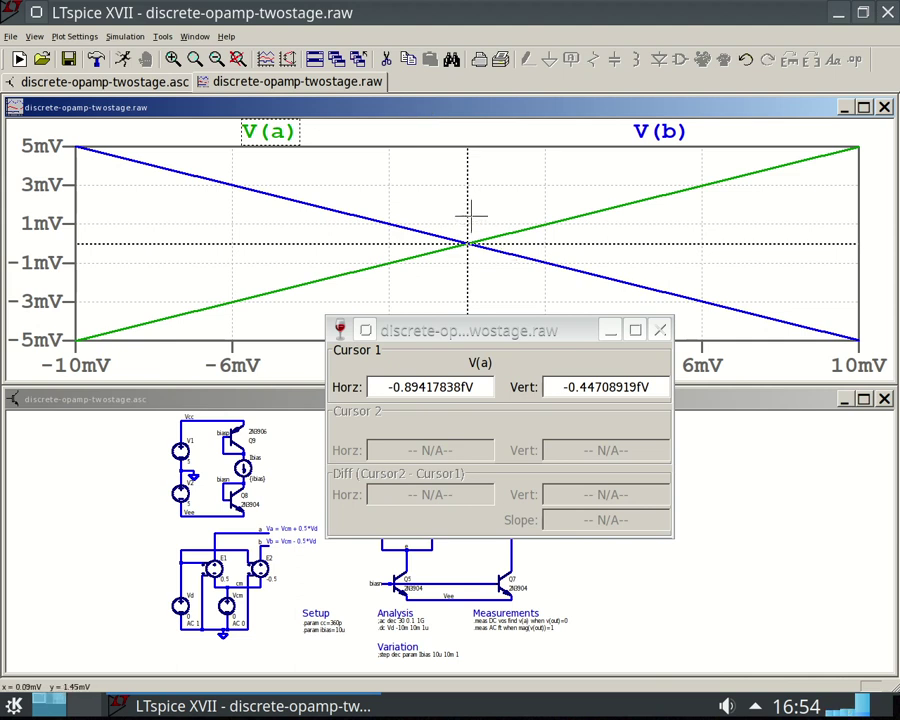
pyautogui.click(659, 331)
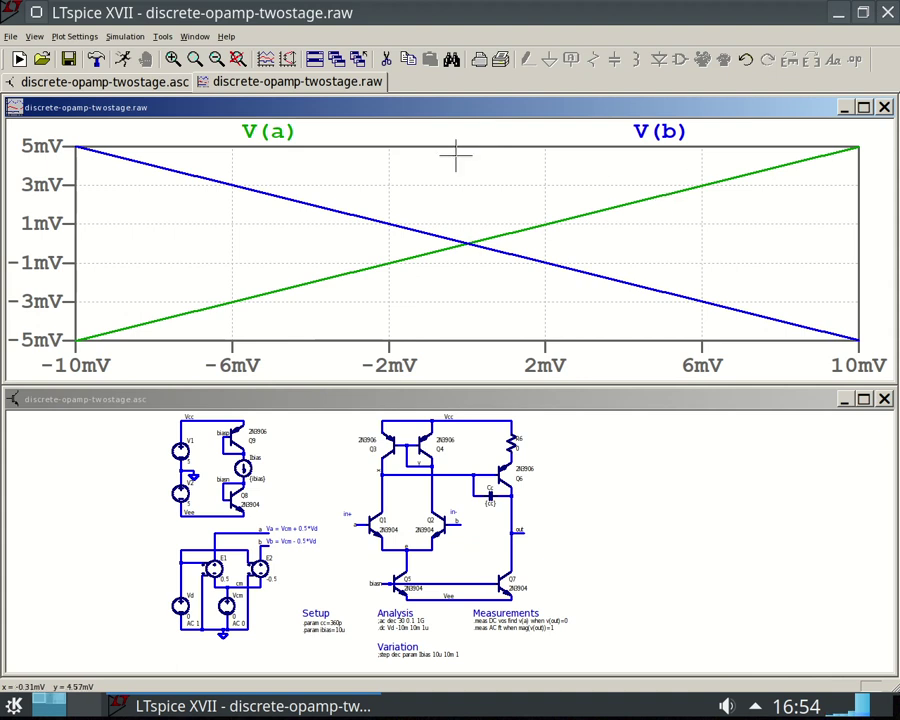
# Step: Delete the V(a) and V(b) traces from the plot and plot the voltage of the out node
pyautogui.press('Delete')
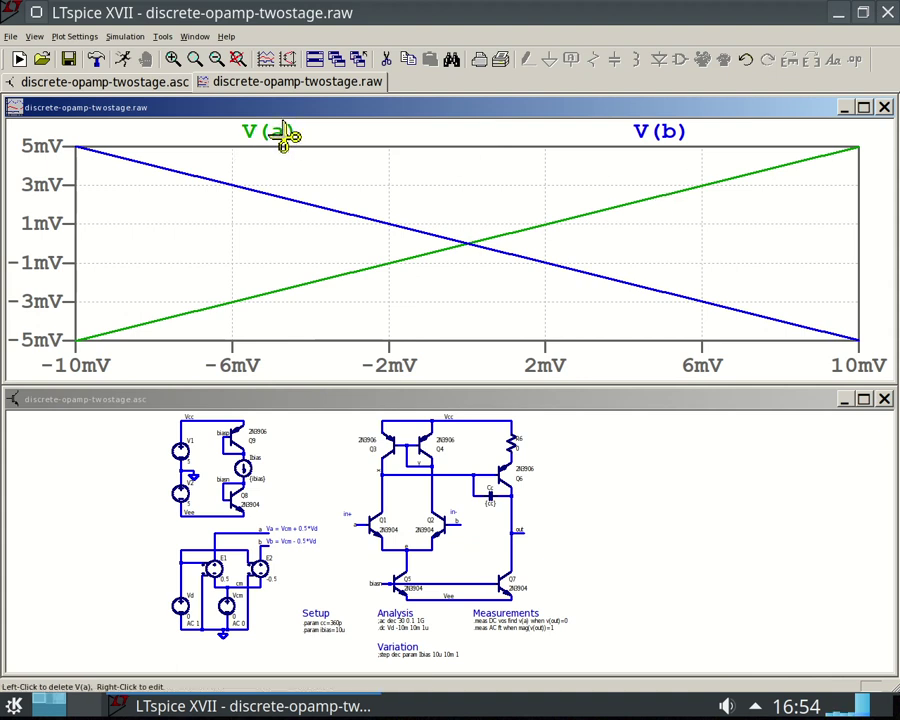
pyautogui.click(284, 134)
pyautogui.click(510, 134)
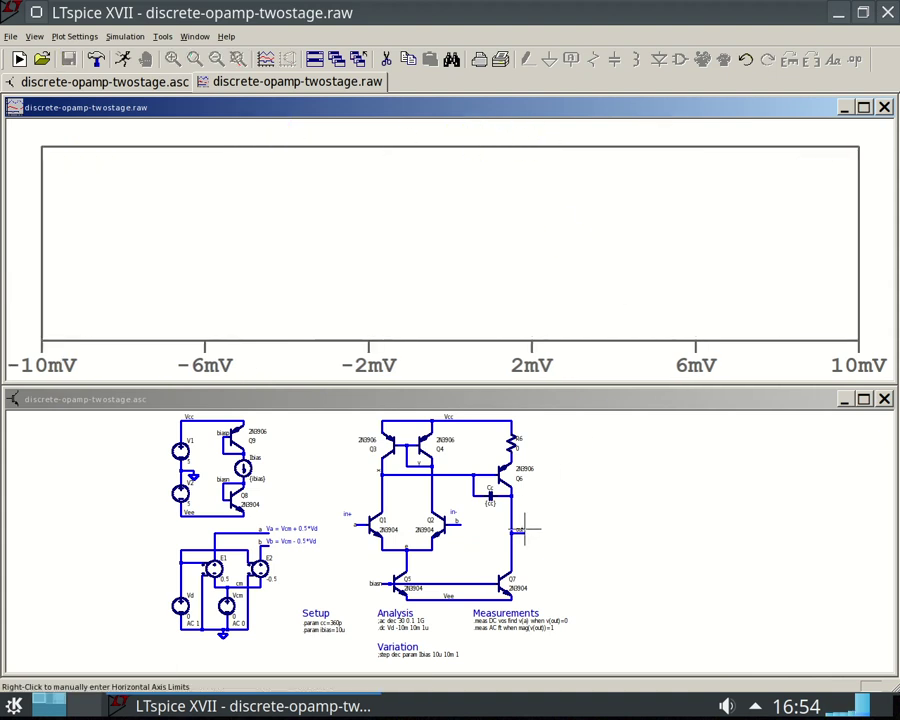
pyautogui.click(519, 531)
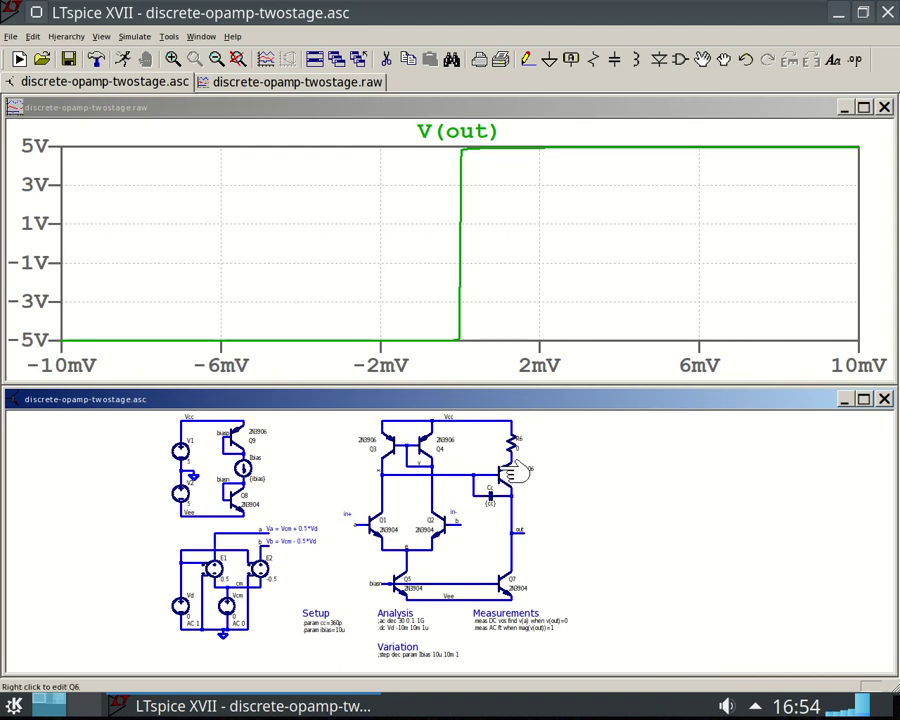
# Step: Attach a cursor to the V(out) trace and step it along the steep transition to examine the output around 0 V, ending at -5 uV
pyautogui.moveTo(503, 145); pyautogui.dragTo(437, 358)
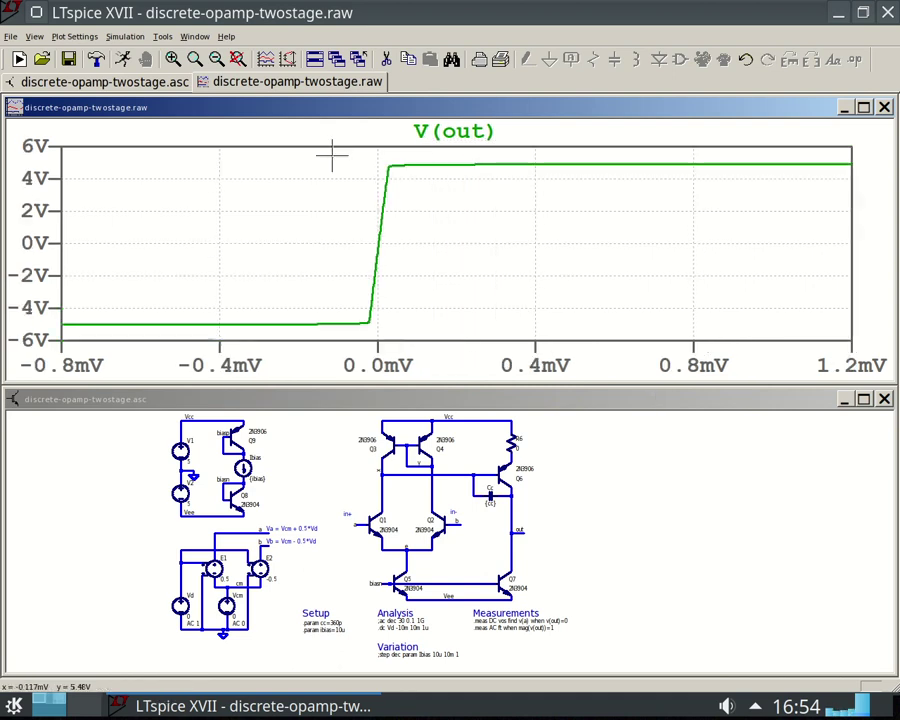
pyautogui.moveTo(315, 150); pyautogui.dragTo(434, 338)
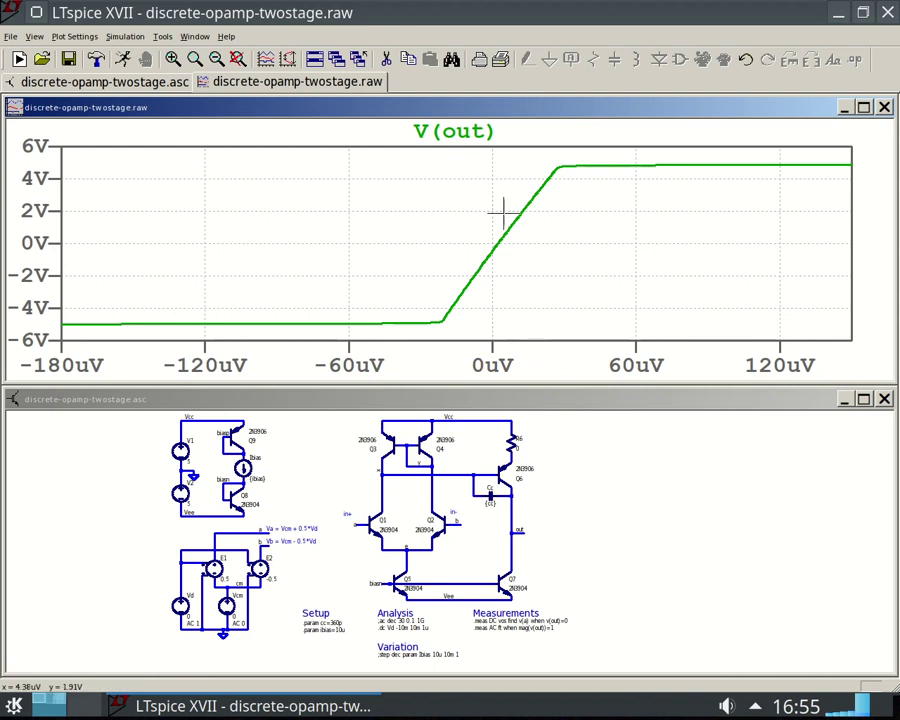
pyautogui.click(498, 138)
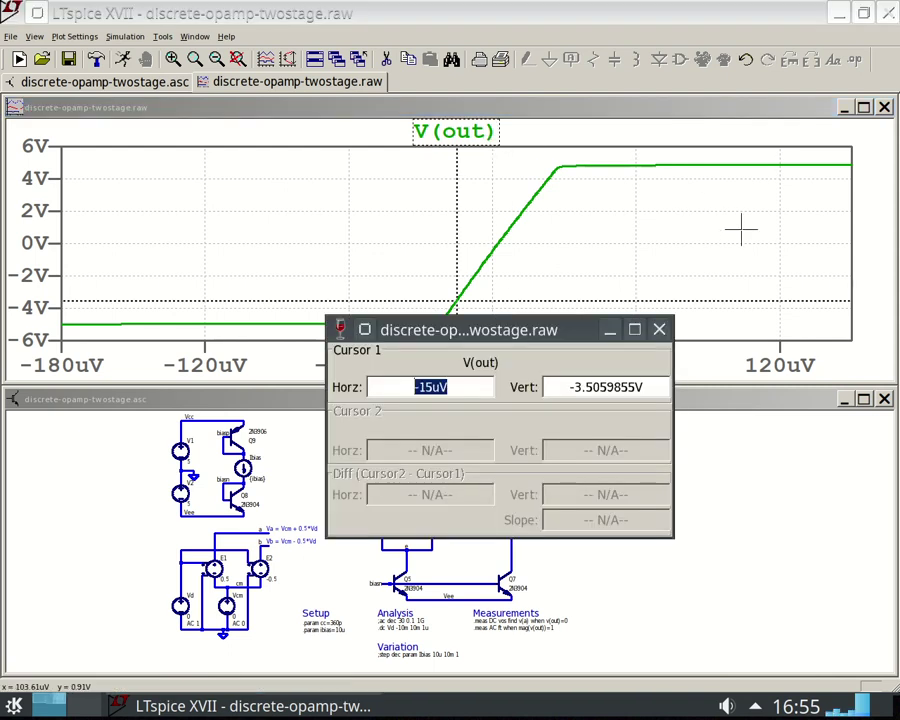
pyautogui.click(615, 104)
pyautogui.press('Right')
pyautogui.press('Right')
pyautogui.press('Right')
pyautogui.press('Right')
pyautogui.press('Right')
pyautogui.press('Right')
pyautogui.press('Right')
pyautogui.press('Right')
pyautogui.press('Right')
pyautogui.press('Right')
pyautogui.press('Right')
pyautogui.press('Right')
pyautogui.press('Right')
pyautogui.press('Right')
pyautogui.press('Right')
pyautogui.press('Right')
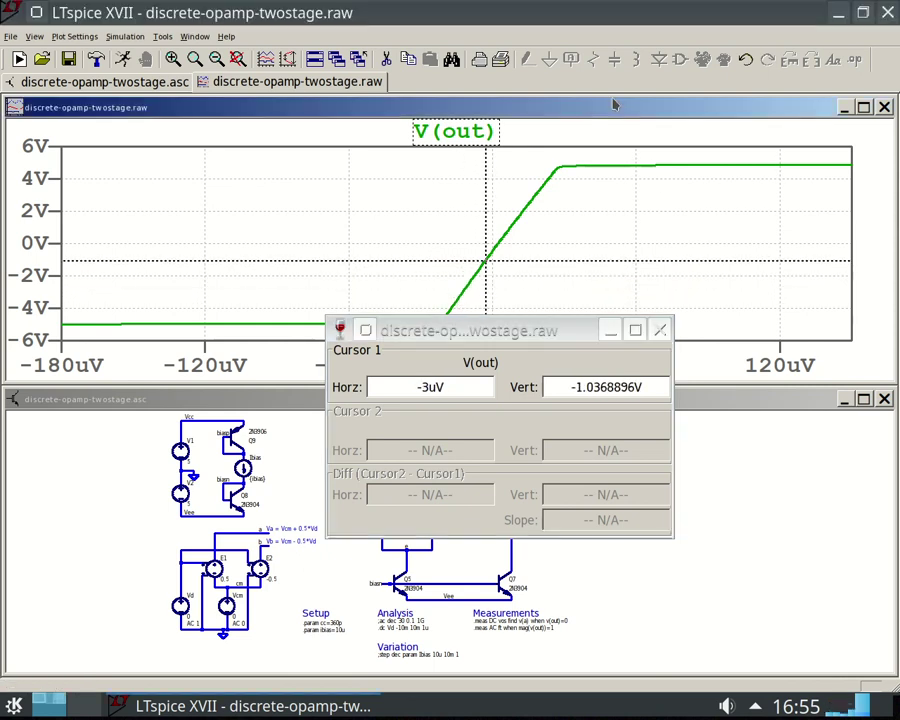
pyautogui.press('Right')
pyautogui.press('Right')
pyautogui.press('Right')
pyautogui.press('Right')
pyautogui.press('Right')
pyautogui.press('Right')
pyautogui.press('Right')
pyautogui.press('Right')
pyautogui.press('Right')
pyautogui.press('Right')
pyautogui.press('Right')
pyautogui.press('Right')
pyautogui.press('Right')
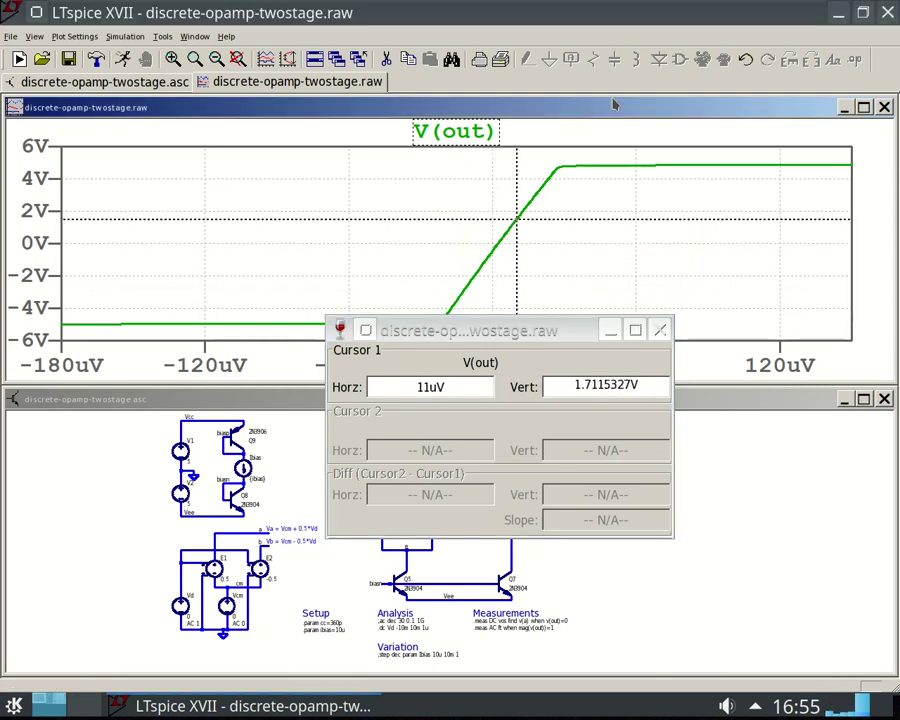
pyautogui.press('Left')
pyautogui.press('Left')
pyautogui.press('Left')
pyautogui.press('Left')
pyautogui.press('Left')
pyautogui.press('Left')
pyautogui.press('Left')
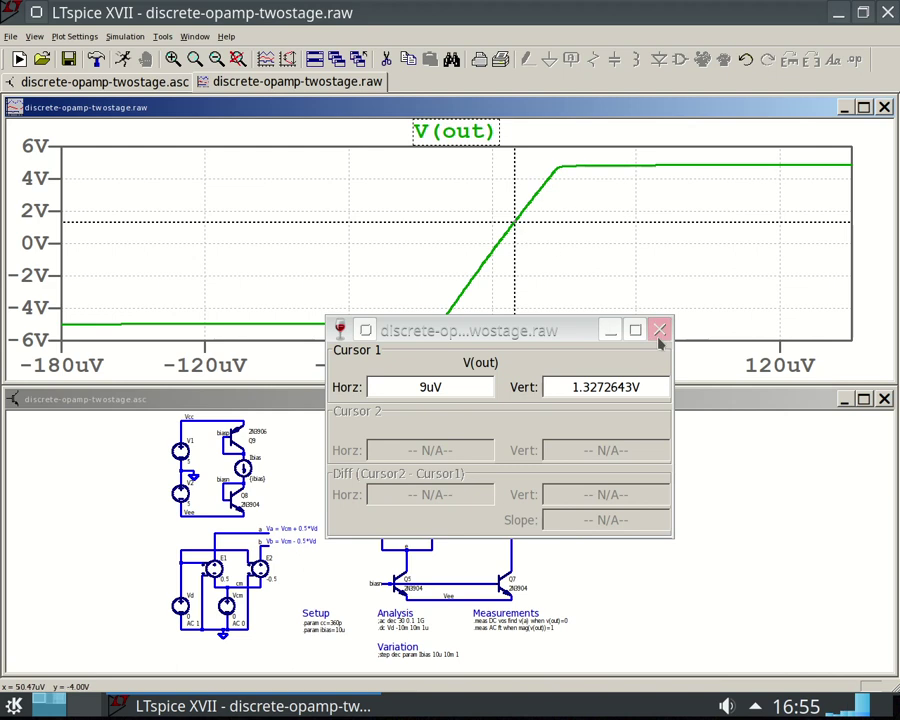
pyautogui.press('Left')
pyautogui.press('Left')
pyautogui.press('Left')
pyautogui.press('Left')
pyautogui.press('Left')
pyautogui.press('Left')
pyautogui.press('Left')
pyautogui.press('Left')
pyautogui.press('Left')
pyautogui.press('Left')
pyautogui.press('Left')
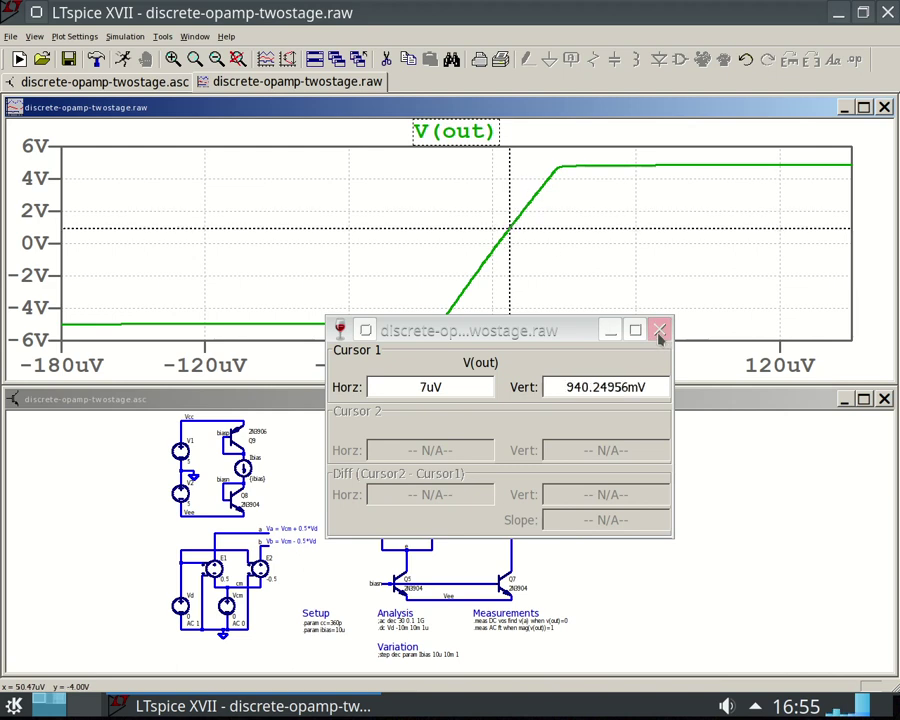
pyautogui.press('Left')
pyautogui.press('Left')
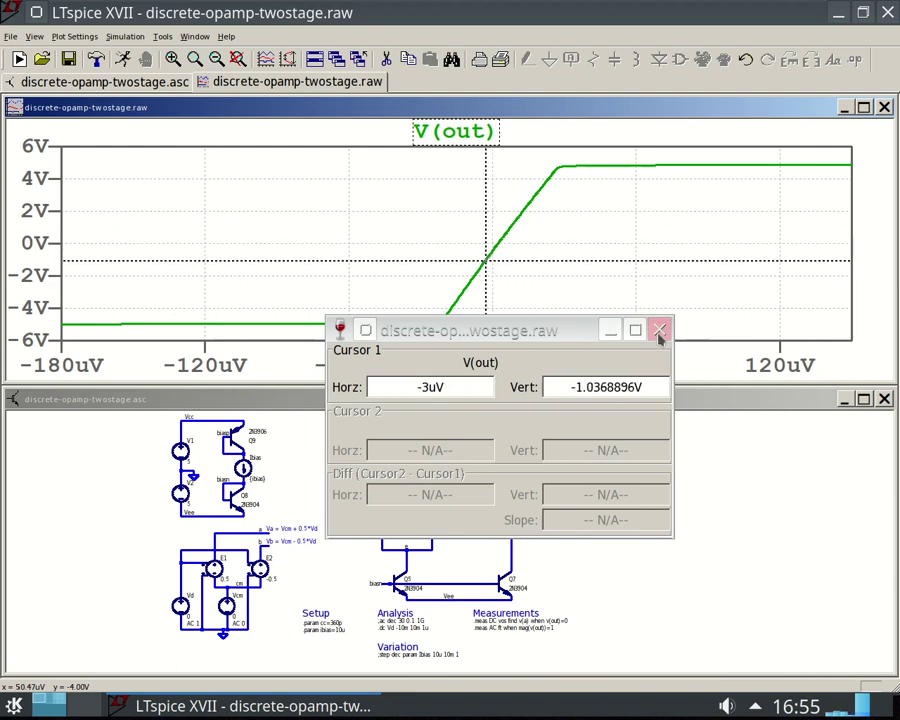
pyautogui.press('Left')
pyautogui.press('Left')
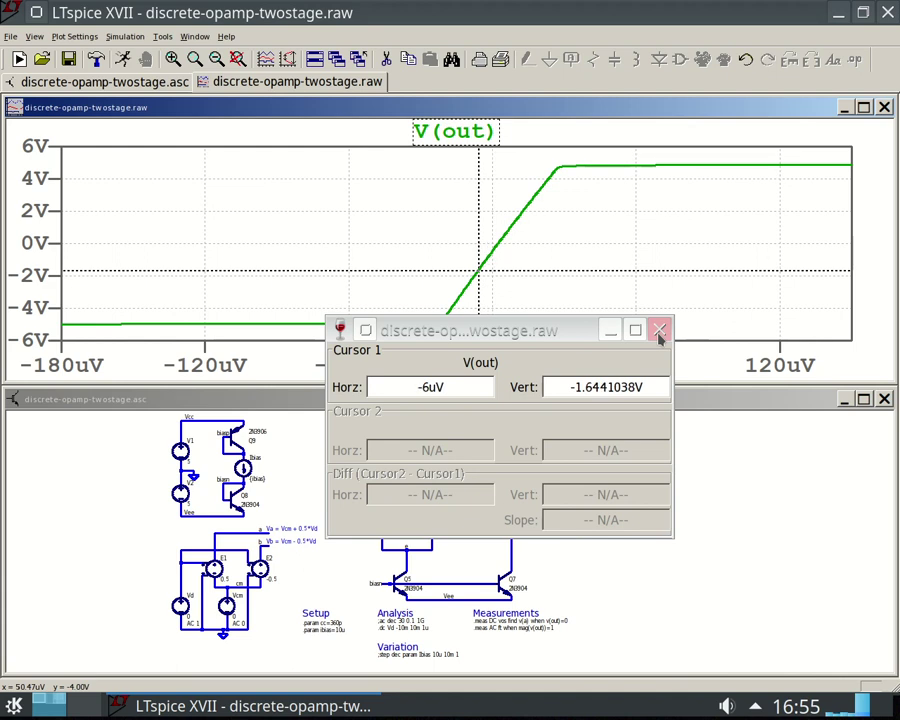
pyautogui.press('Right')
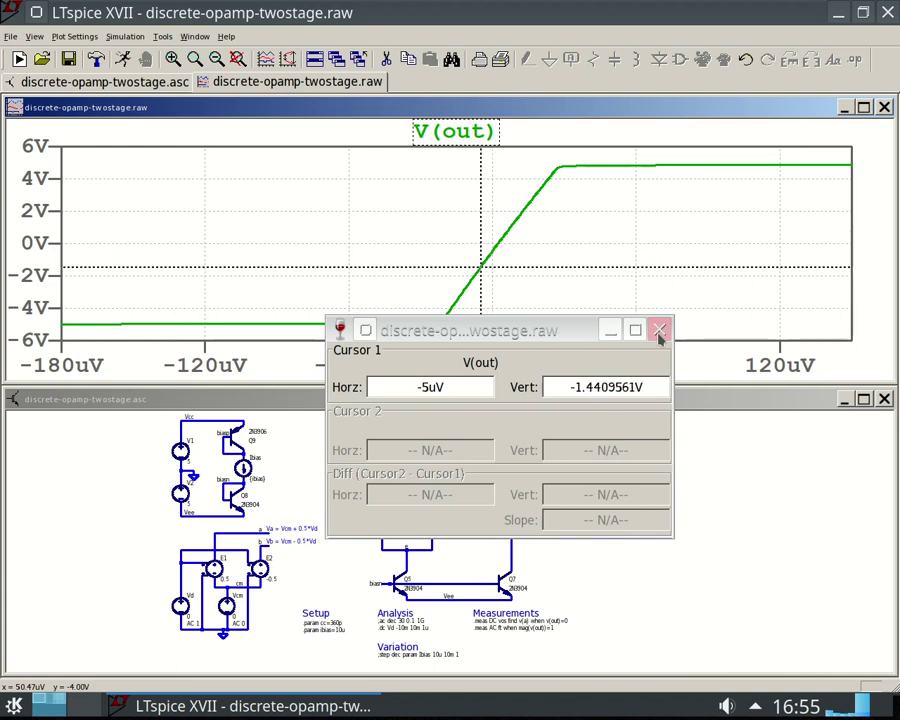
# Step: Switch the V(out) trace to the 2nd cursor and place it on the slope at about -7.4 uV
pyautogui.rightClick(481, 147)
pyautogui.click(636, 301)
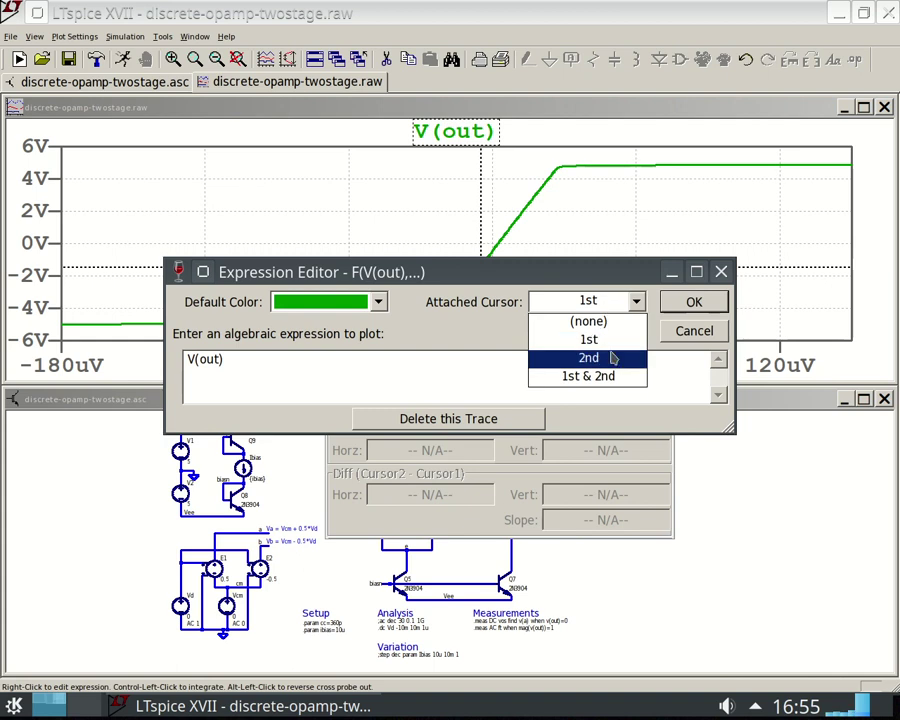
pyautogui.click(613, 367)
pyautogui.click(694, 301)
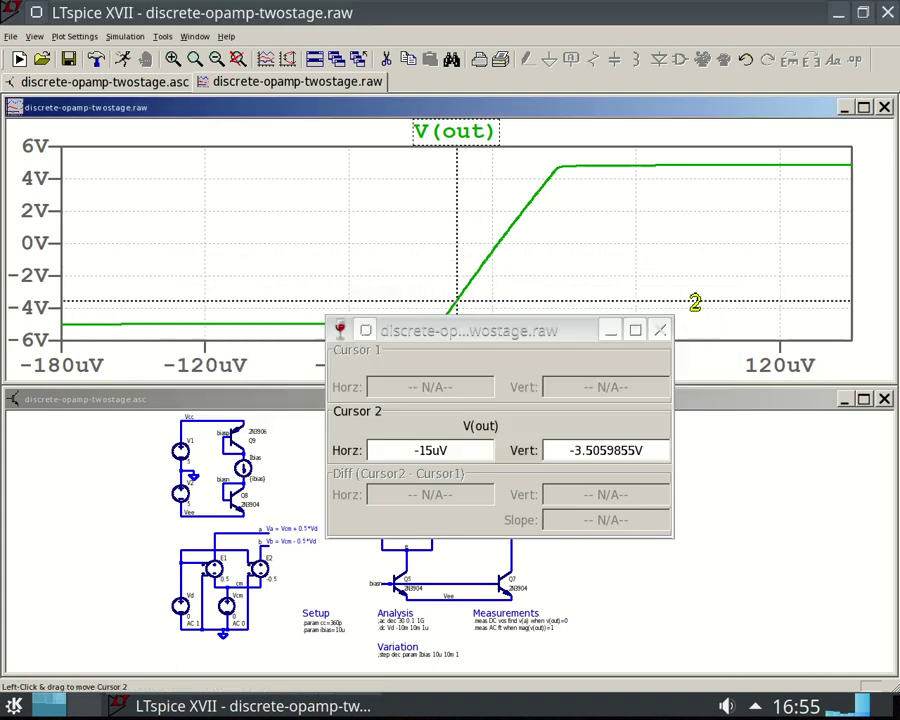
pyautogui.moveTo(458, 181); pyautogui.dragTo(476, 257)
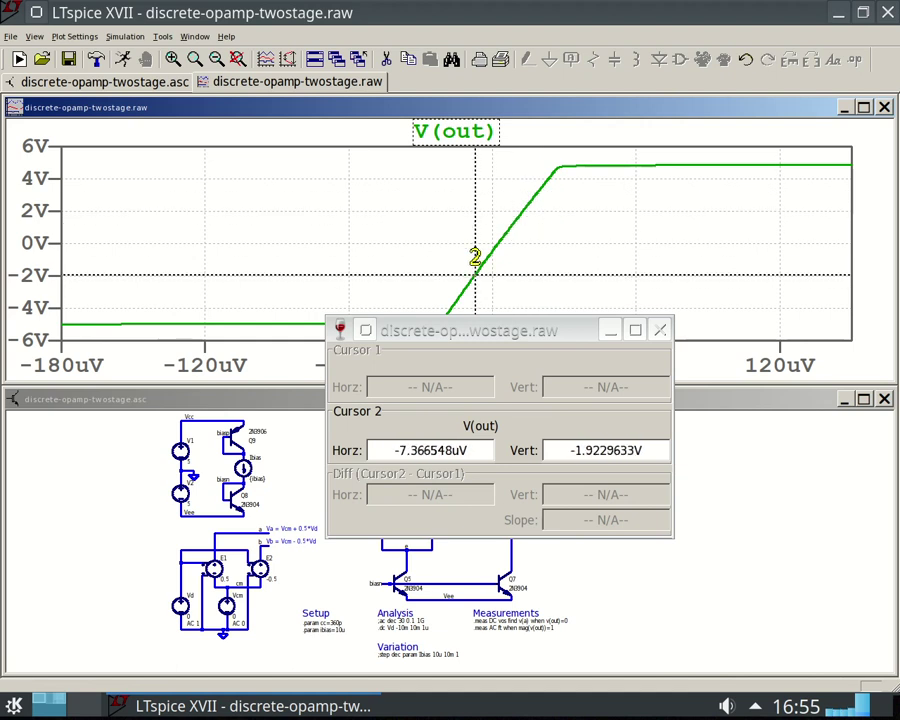
# Step: Attach both the 1st and 2nd cursors to the V(out) trace and move cursor 1 to -5 uV
pyautogui.rightClick(455, 131)
pyautogui.click(634, 300)
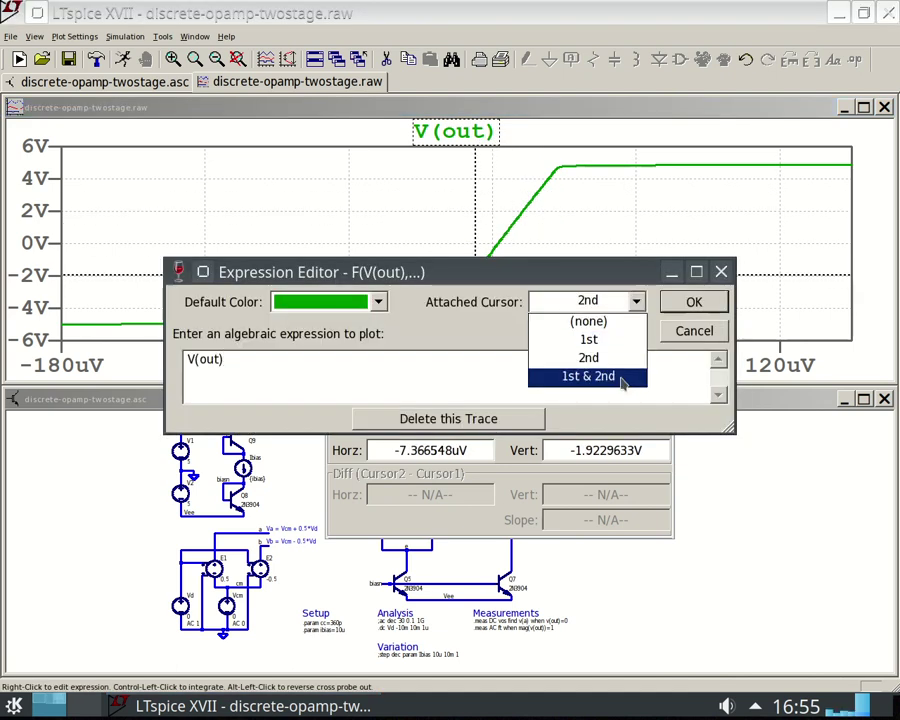
pyautogui.click(586, 373)
pyautogui.click(694, 301)
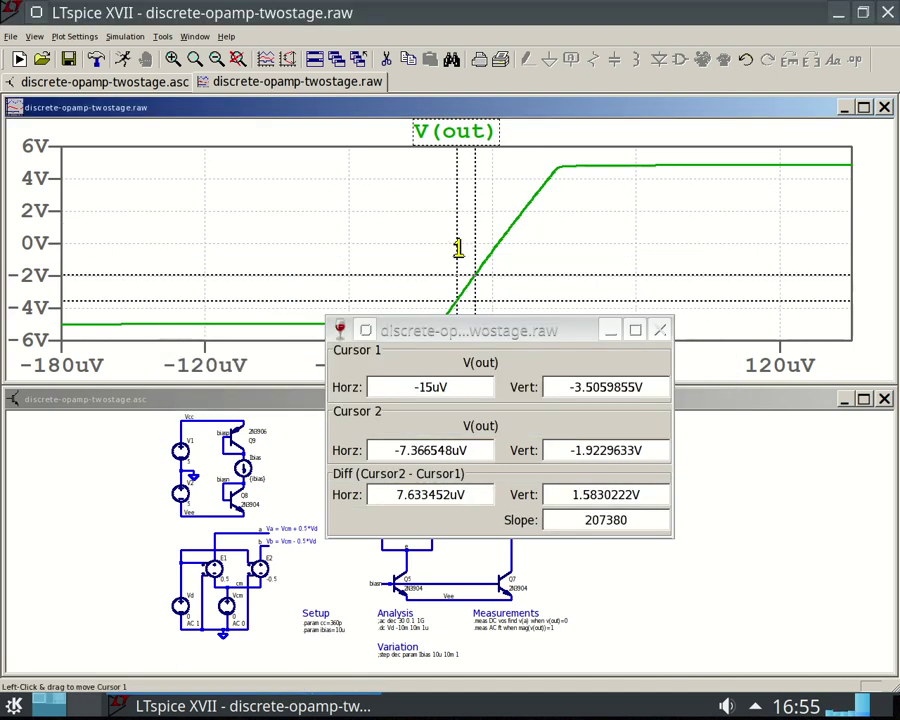
pyautogui.press('Right')
pyautogui.press('Right')
pyautogui.press('Right')
pyautogui.press('Right')
pyautogui.press('Right')
pyautogui.press('Right')
pyautogui.press('Right')
pyautogui.press('Right')
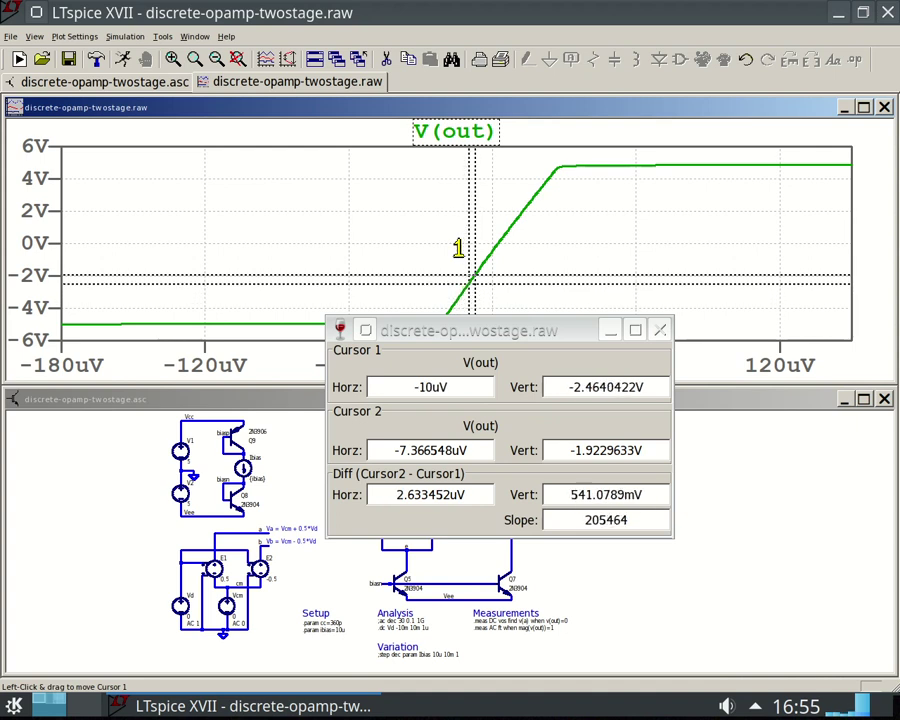
pyautogui.press('Right')
pyautogui.press('Right')
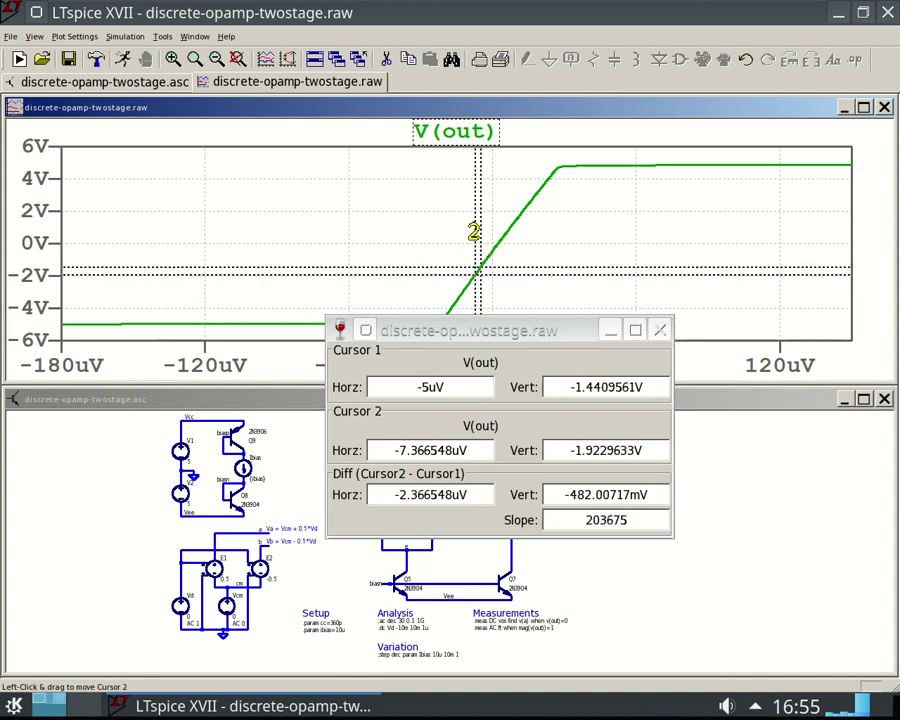
# Step: Move cursor 2 along the V(out) trace to 5 uV for a 10 uV span between the cursors
pyautogui.press('Right')
pyautogui.press('Right')
pyautogui.press('Right')
pyautogui.press('Right')
pyautogui.press('Right')
pyautogui.press('Right')
pyautogui.press('Right')
pyautogui.press('Right')
pyautogui.press('Right')
pyautogui.press('Right')
pyautogui.press('Right')
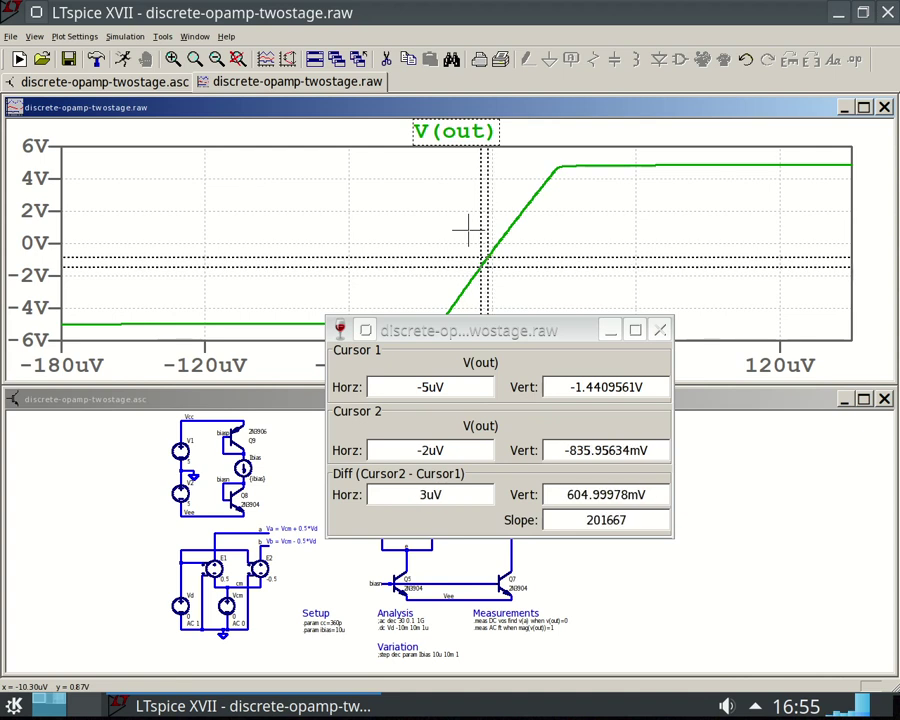
pyautogui.press('Right')
pyautogui.press('Right')
pyautogui.press('Left')
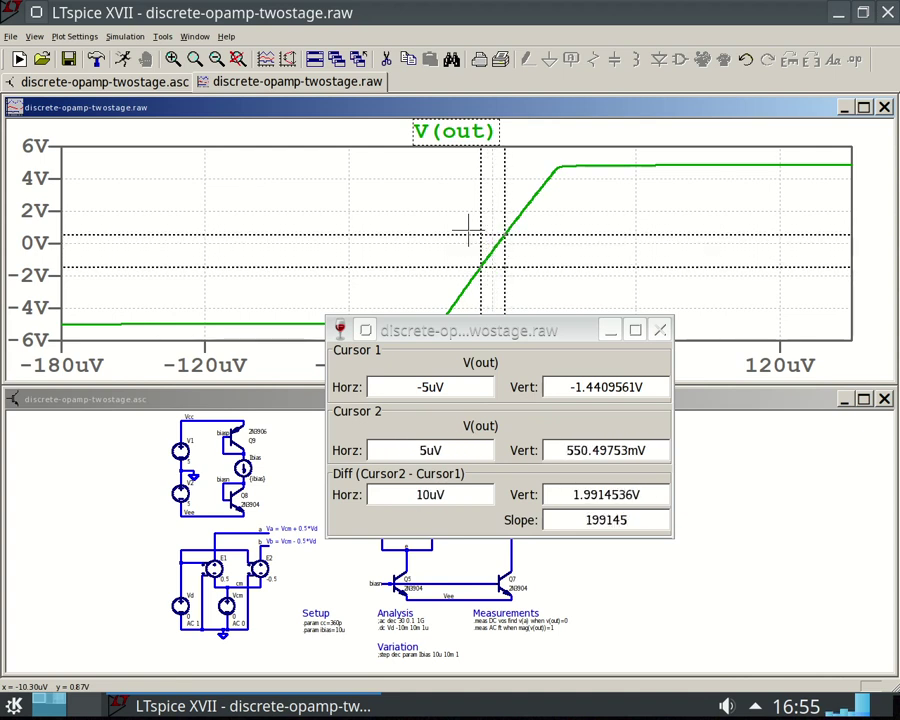
# Step: Examine the vertical and horizontal differences between the cursors and the slope as the op-amp's DC gain
pyautogui.click(571, 490)
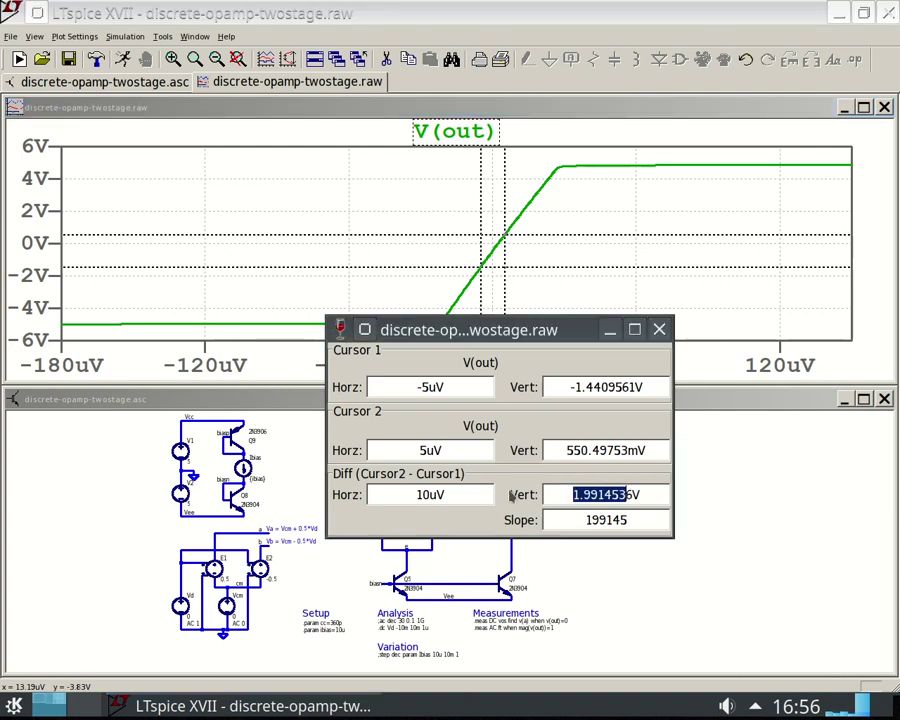
pyautogui.moveTo(414, 492); pyautogui.dragTo(454, 492)
pyautogui.moveTo(613, 519); pyautogui.dragTo(571, 519)
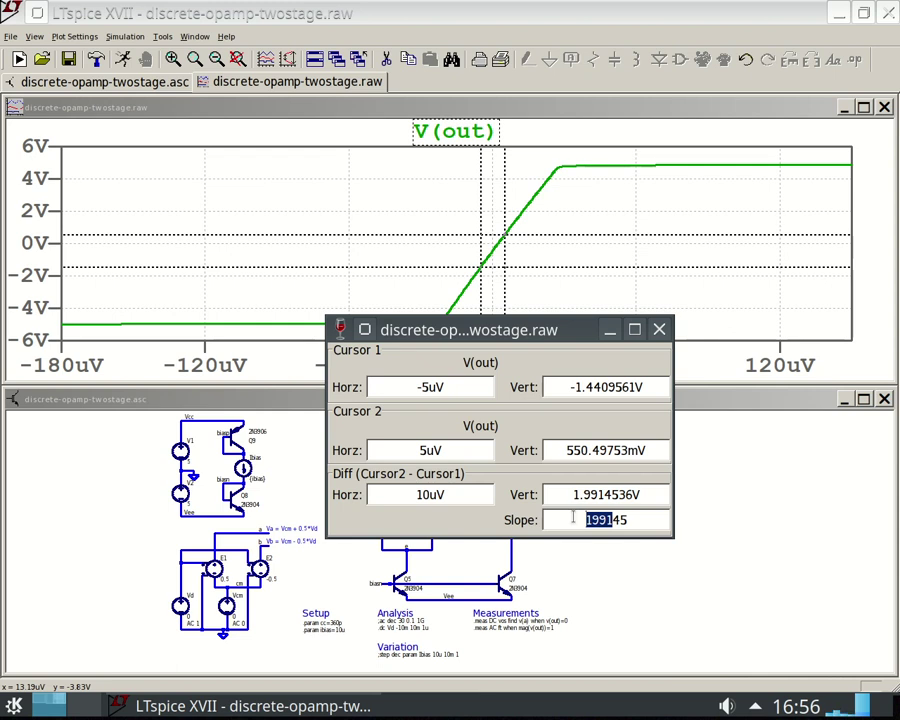
# Step: Close the cursor readout and the waveform window, and enlarge the schematic to fill the workspace
pyautogui.click(658, 330)
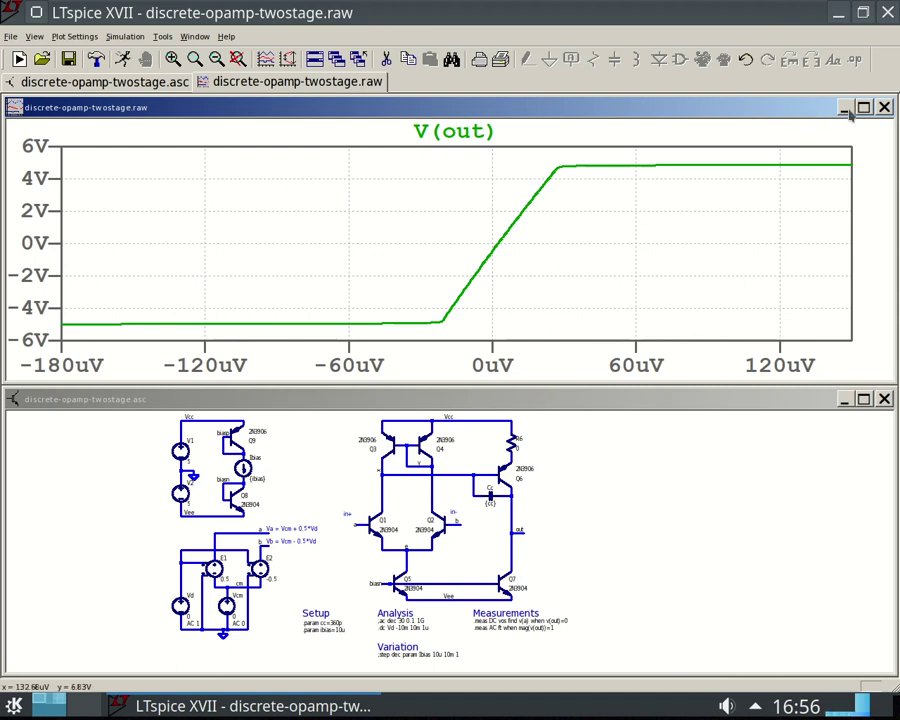
pyautogui.click(886, 106)
pyautogui.click(866, 377)
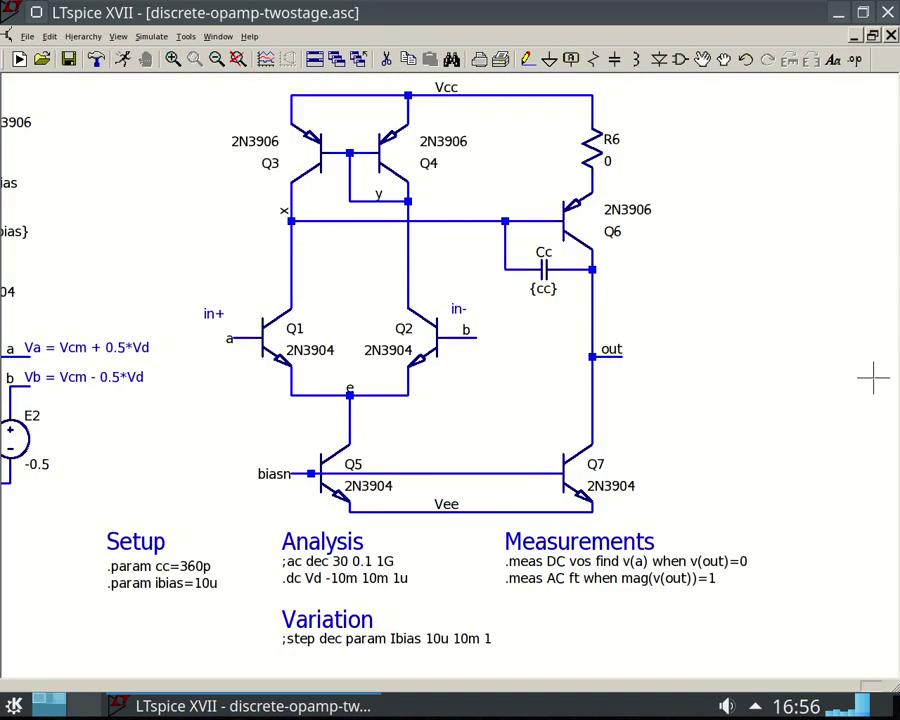